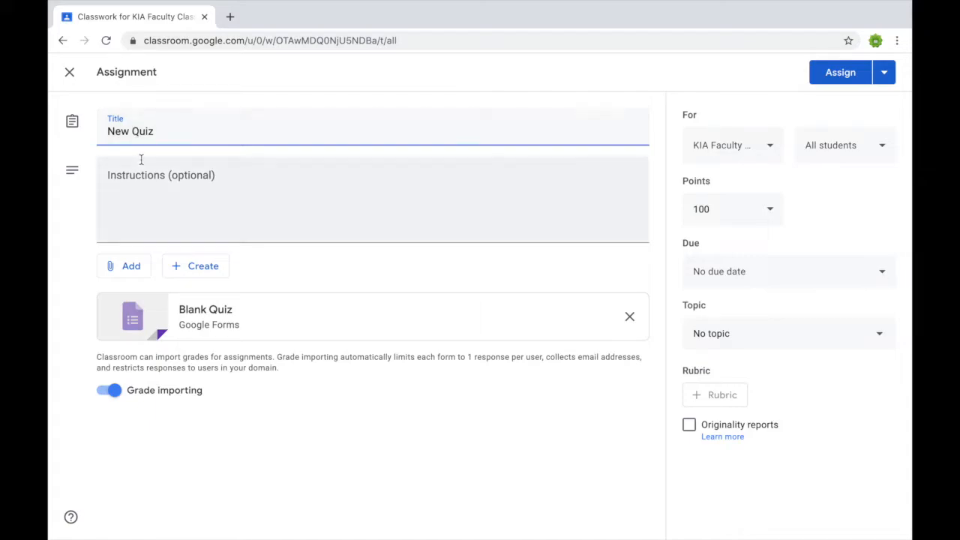
Enter the assignment instructions 'Quiz for Screen capture', leaving grade importing on.
{"action": "type", "text": "g"}
{"action": "left_click", "coordinate": [142, 174]}
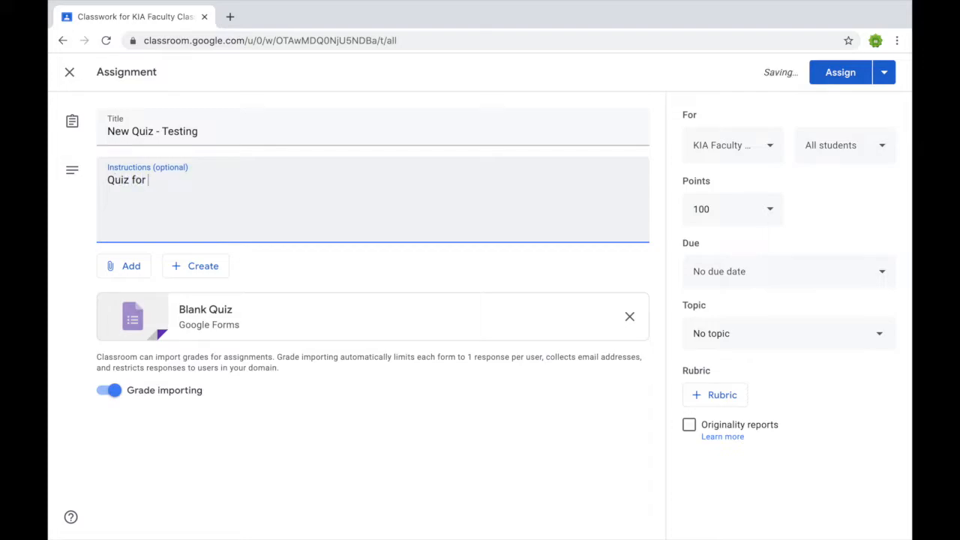
{"action": "type", "text": "Quiz for Screan capture"}
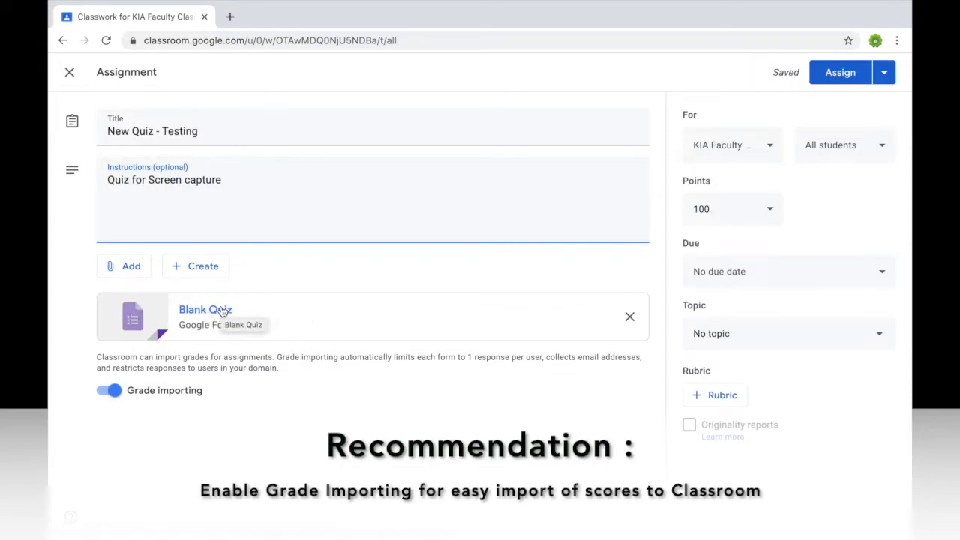
{"action": "mouse_move", "coordinate": [296, 370]}
{"action": "left_mouse_down"}
{"action": "mouse_move", "coordinate": [77, 357]}
{"action": "mouse_move", "coordinate": [291, 384]}
{"action": "left_mouse_up"}
{"action": "double_click", "coordinate": [232, 369]}
{"action": "left_click", "coordinate": [110, 391]}
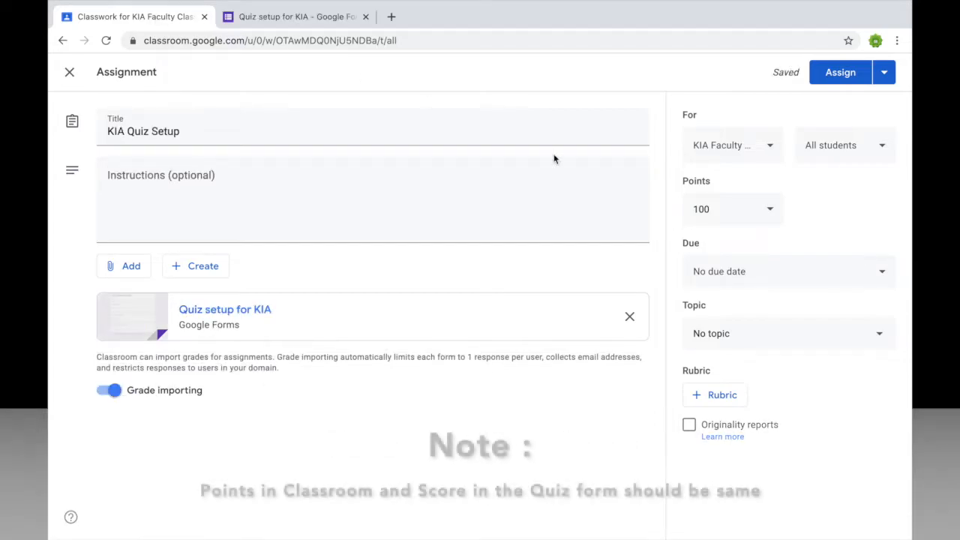
Set the assignment's point value to 40.
{"action": "left_click", "coordinate": [727, 213]}
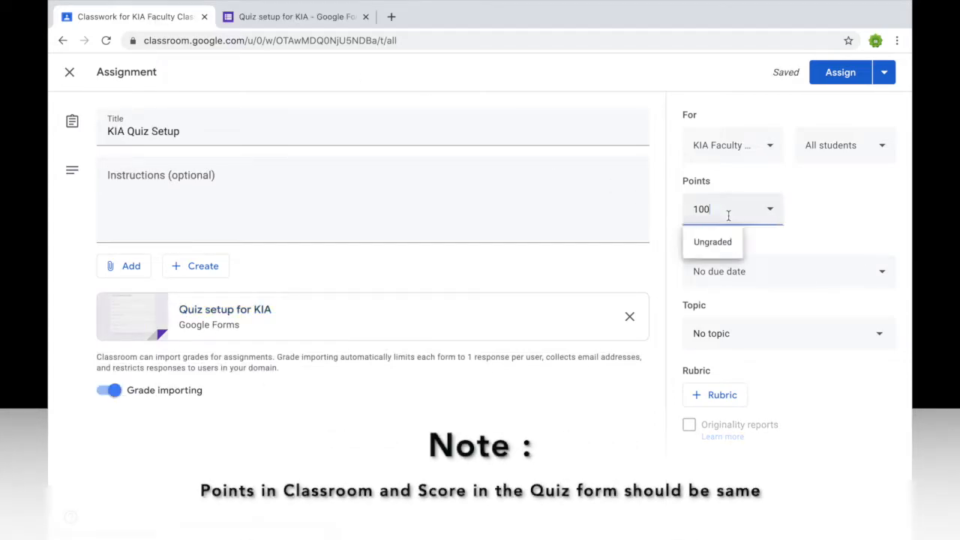
{"action": "type", "text": "40"}
{"action": "left_click", "coordinate": [537, 502]}
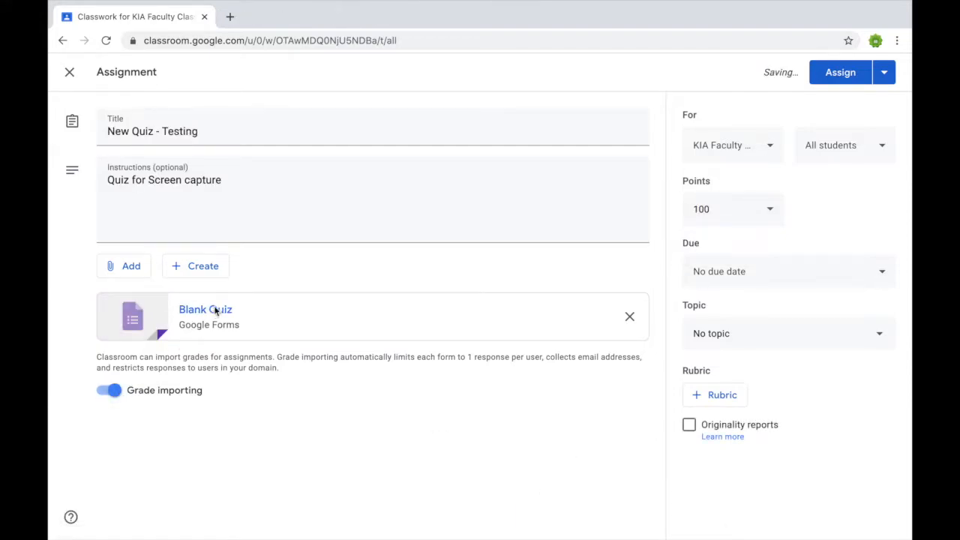
Open the attached Blank Quiz in Forms and rename the file 'Quiz setup for KIA'.
{"action": "left_click", "coordinate": [214, 312]}
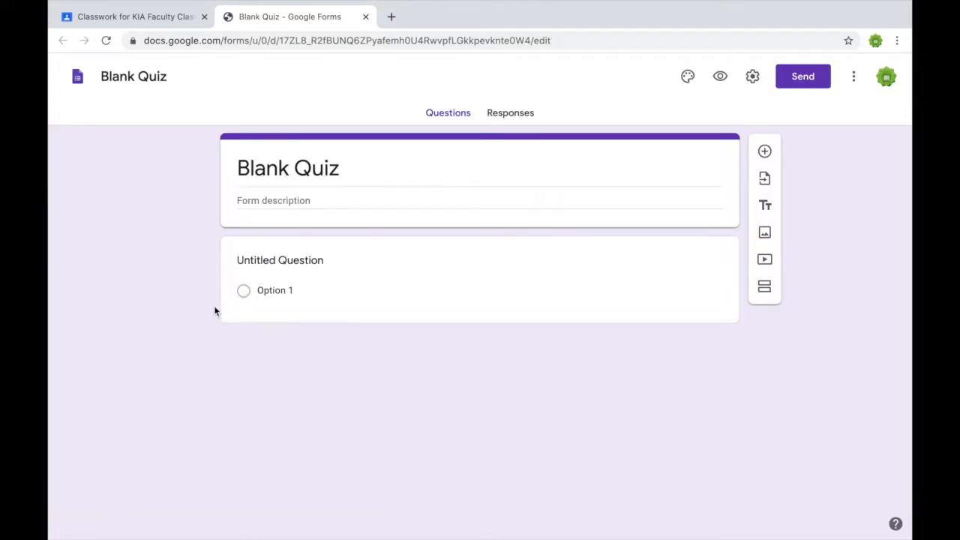
{"action": "left_click", "coordinate": [116, 79]}
{"action": "type", "text": "Qui"}
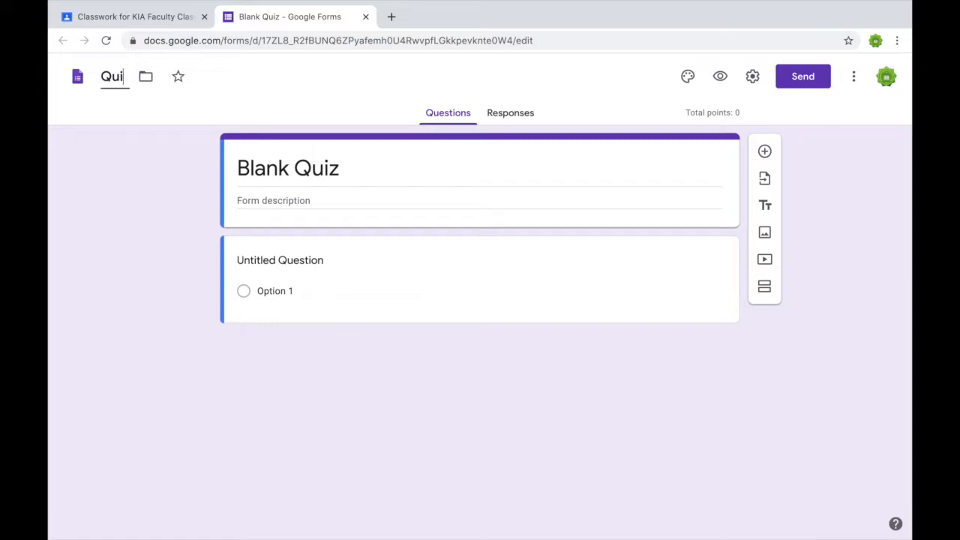
{"action": "type", "text": "z setup for KIA"}
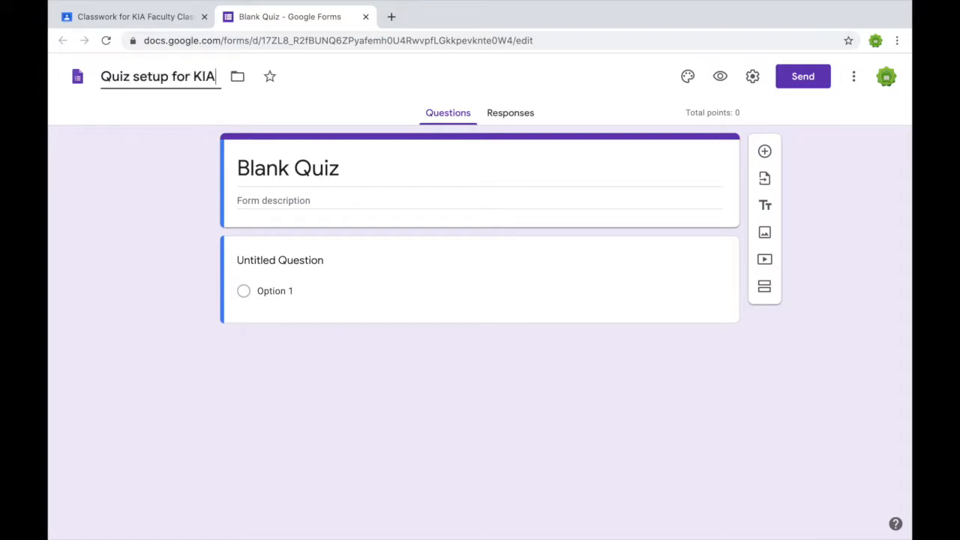
Retitle the form heading 'Quiz Setup for KIA'.
{"action": "left_click", "coordinate": [279, 177]}
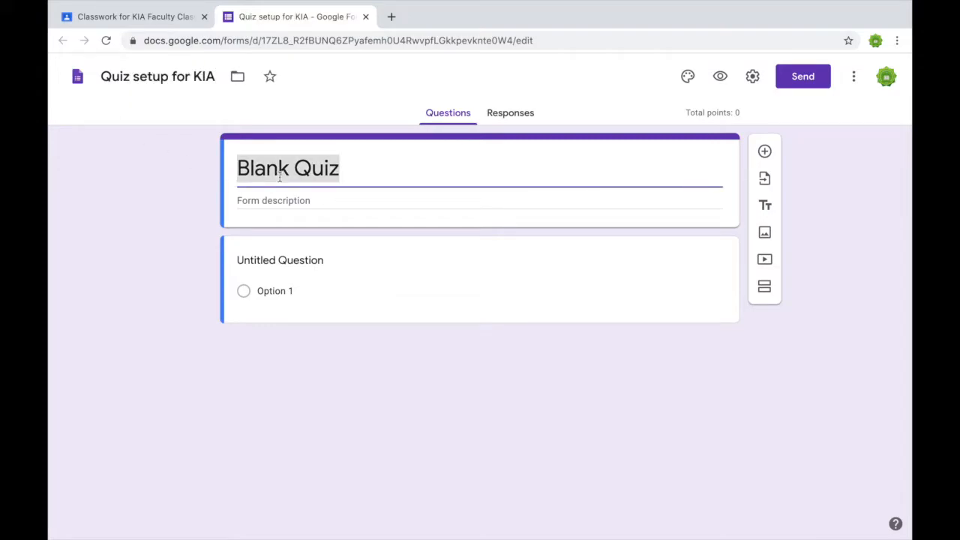
{"action": "type", "text": "Quiz Setuo"}
{"action": "key", "text": "BackSpace"}
{"action": "type", "text": "p for KIA"}
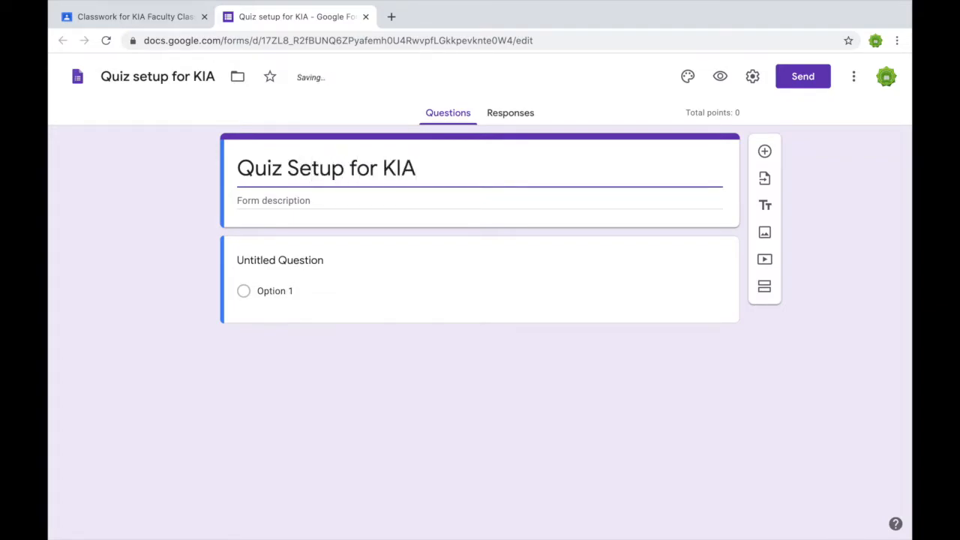
{"action": "left_click", "coordinate": [378, 293]}
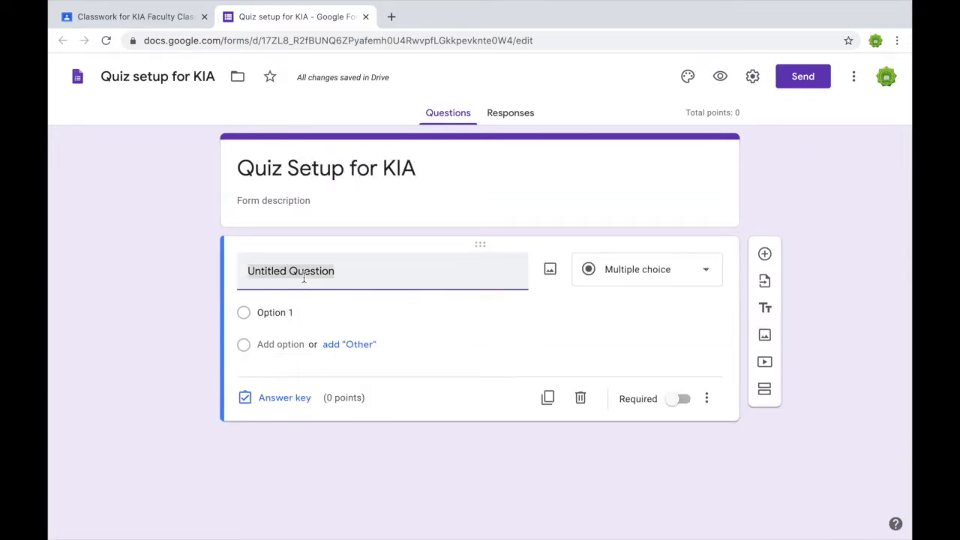
Add a second section and a required 'Name of the Student' question in section 1.
{"action": "type", "text": "How old is your Ins"}
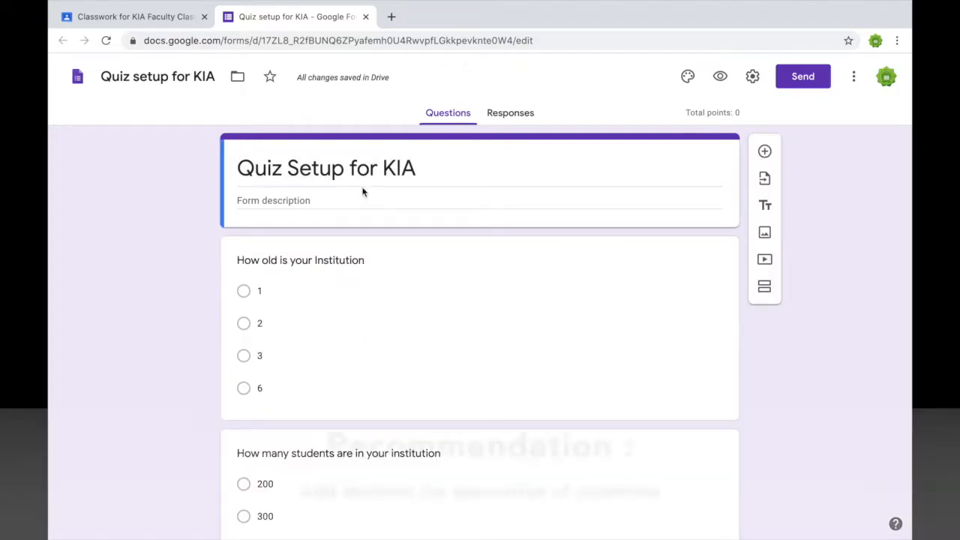
{"action": "left_click", "coordinate": [766, 293]}
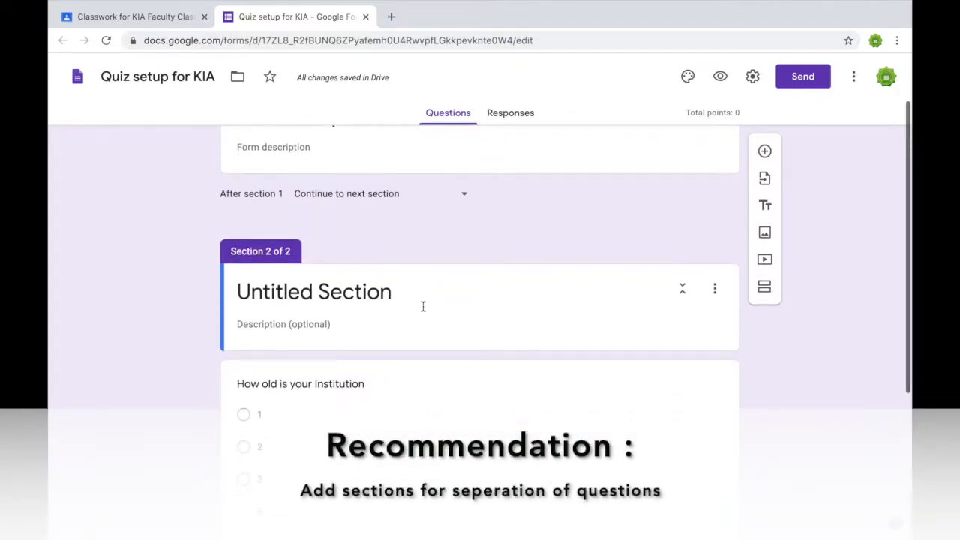
{"action": "left_click", "coordinate": [765, 151]}
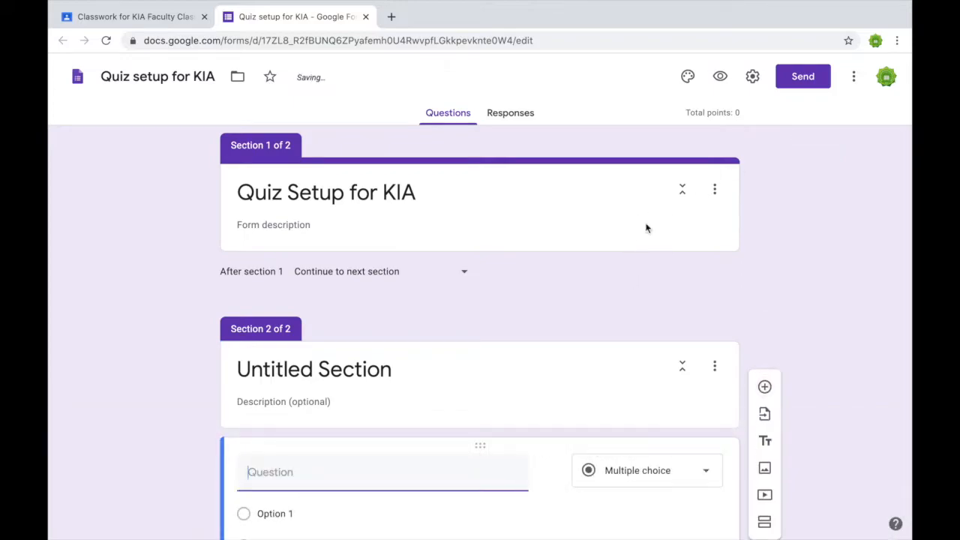
{"action": "left_click", "coordinate": [648, 225]}
{"action": "left_click", "coordinate": [765, 152]}
{"action": "type", "text": "Name of the Student"}
{"action": "left_click", "coordinate": [679, 401]}
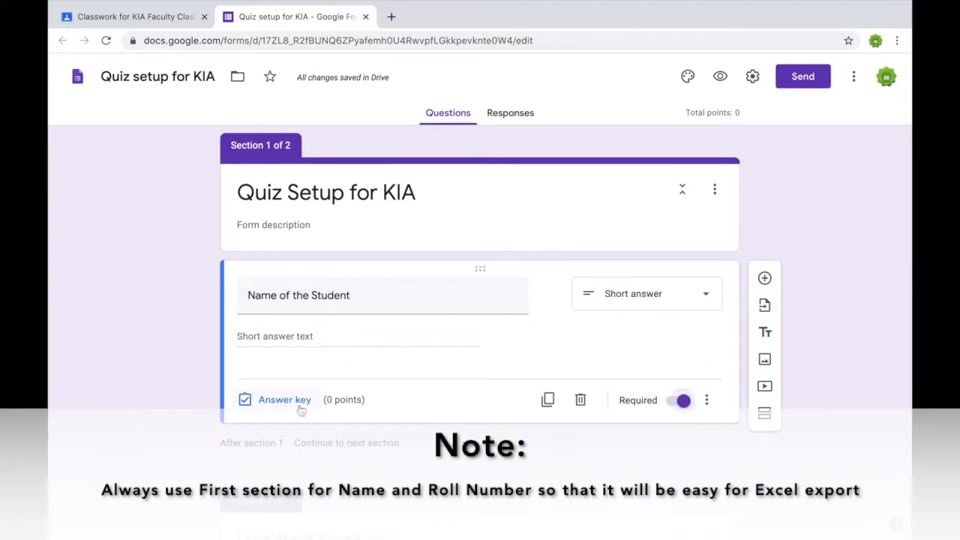
Add a required 'Roll Number of the student' question, then add another section.
{"action": "left_click", "coordinate": [765, 279]}
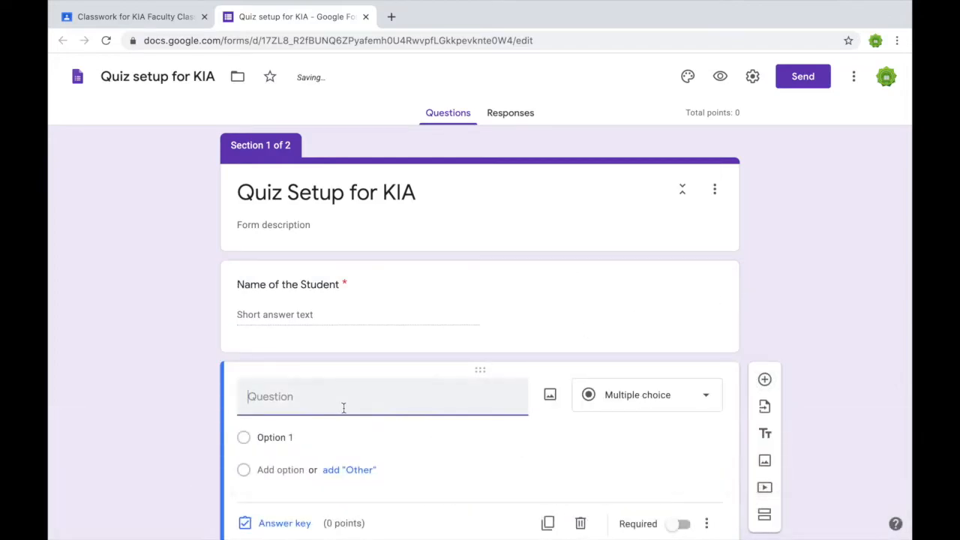
{"action": "type", "text": "Roll Number of the student"}
{"action": "left_click", "coordinate": [683, 403]}
{"action": "scroll", "coordinate": [682, 405], "scroll_direction": "down", "scroll_amount": 1}
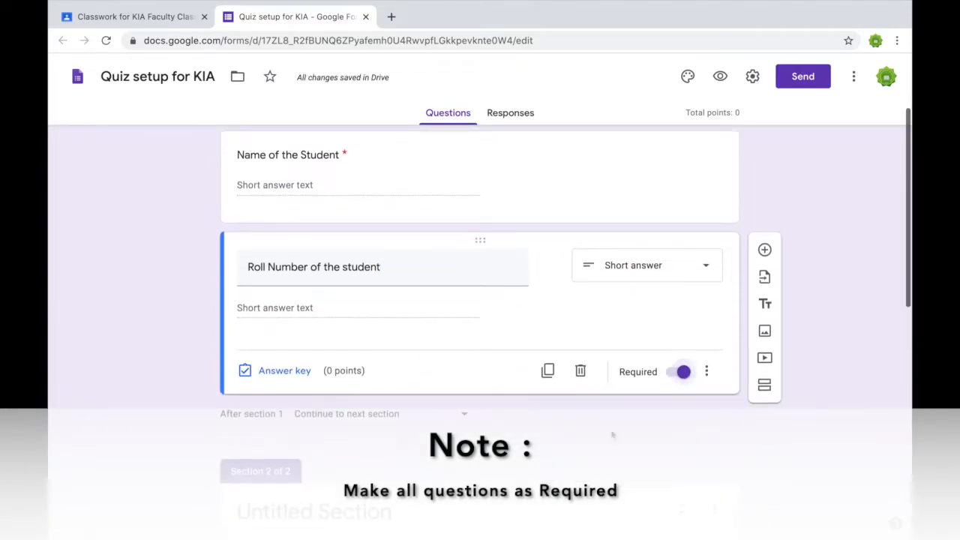
{"action": "left_click", "coordinate": [764, 387]}
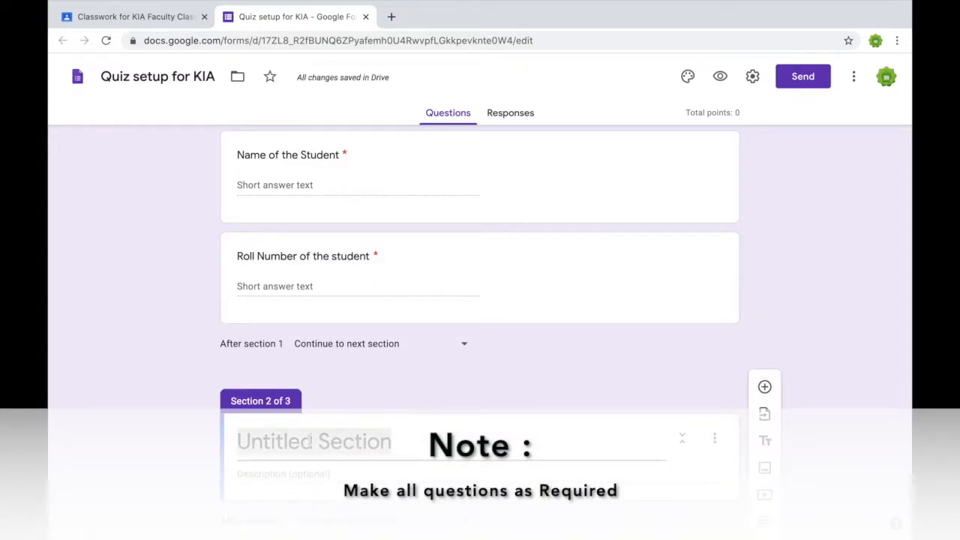
Title section 2 'Quiz Section 1' and move the institution questions into it.
{"action": "type", "text": "Quiz"}
{"action": "left_click", "coordinate": [330, 345]}
{"action": "left_click", "coordinate": [332, 345]}
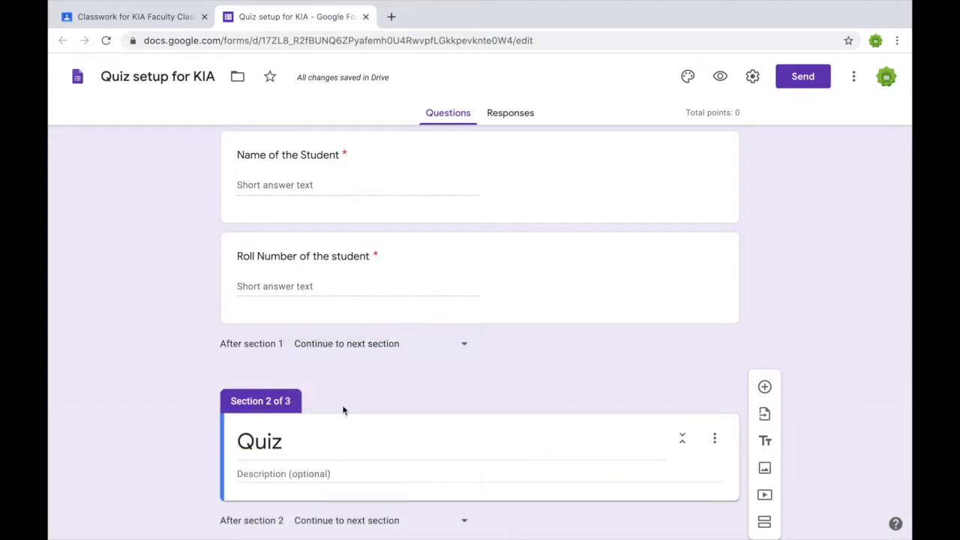
{"action": "type", "text": "Section 1"}
{"action": "left_click", "coordinate": [302, 473]}
{"action": "type", "text": "Multiple choice quiz"}
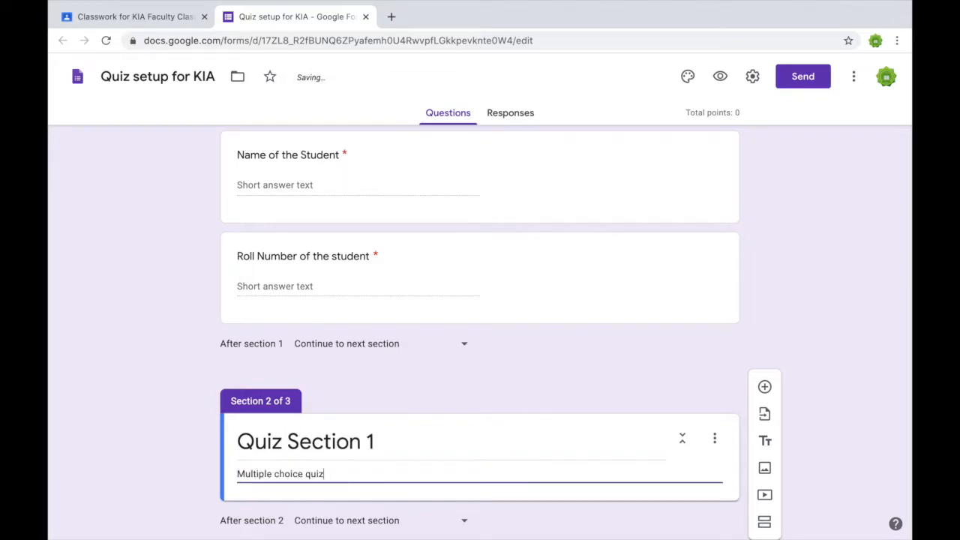
{"action": "scroll", "coordinate": [240, 458], "scroll_direction": "down", "scroll_amount": 5}
{"action": "left_click_drag", "start_coordinate": [484, 396], "coordinate": [443, 247]}
{"action": "scroll", "coordinate": [425, 437], "scroll_direction": "down", "scroll_amount": 5}
{"action": "left_click_drag", "start_coordinate": [480, 431], "coordinate": [432, 269]}
Title section 3 'Quiz True /False' with answer options True and False.
{"action": "left_click", "coordinate": [358, 369]}
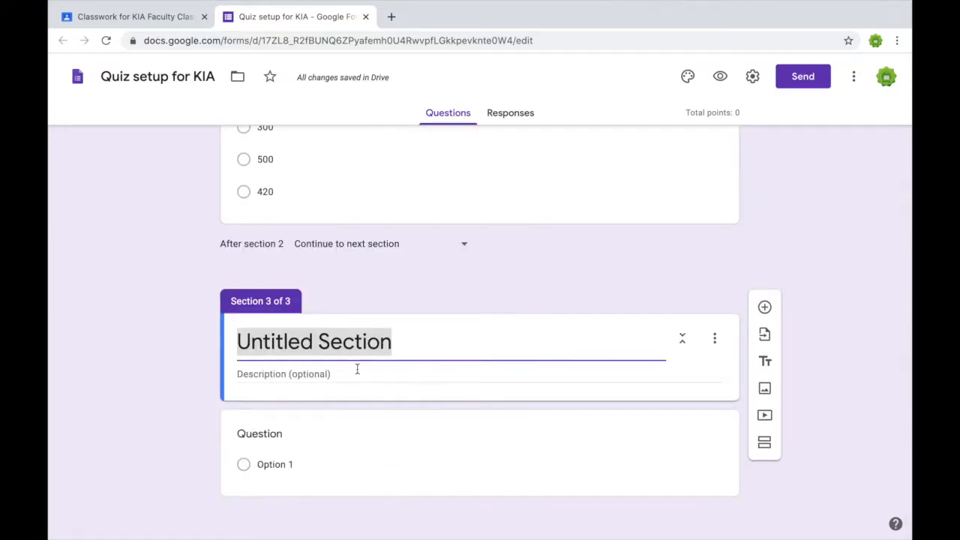
{"action": "type", "text": "Quiz True"}
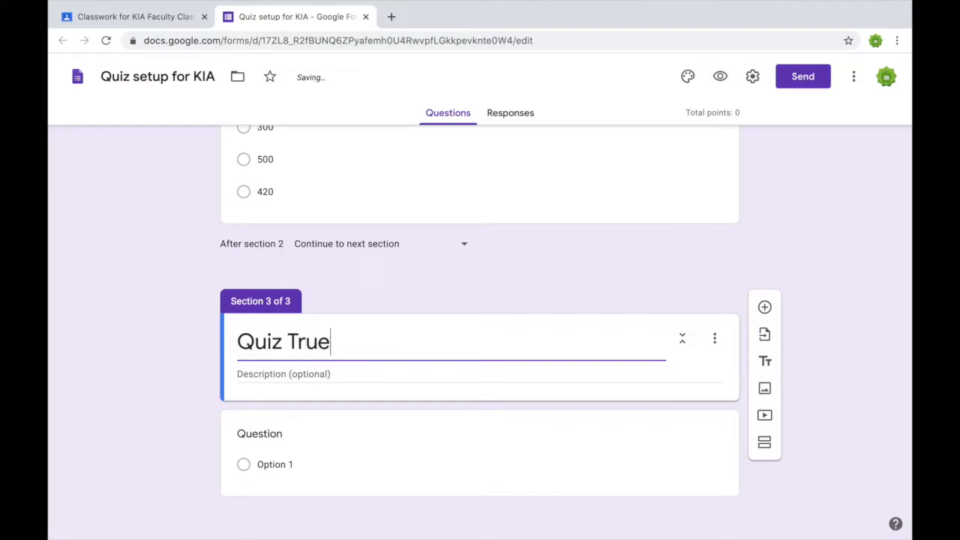
{"action": "type", "text": " /False"}
{"action": "left_click", "coordinate": [298, 460]}
{"action": "type", "text": "True"}
{"action": "key", "text": "Return"}
{"action": "type", "text": "F"}
Write the question text and mark False as the correct answer in the answer key.
{"action": "left_click", "coordinate": [283, 348]}
{"action": "type", "text": "New Q"}
{"action": "left_click", "coordinate": [285, 506]}
{"action": "left_click", "coordinate": [268, 446]}
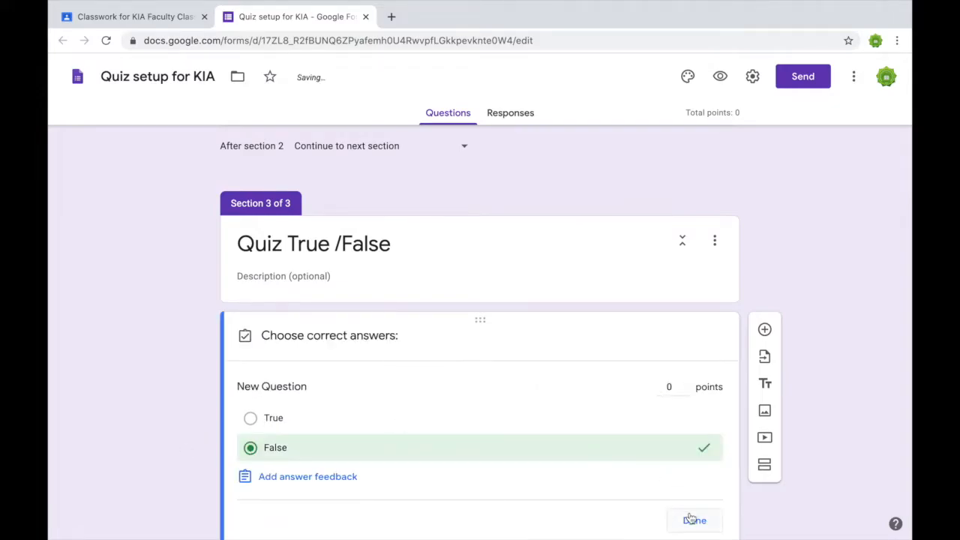
{"action": "left_click", "coordinate": [691, 519]}
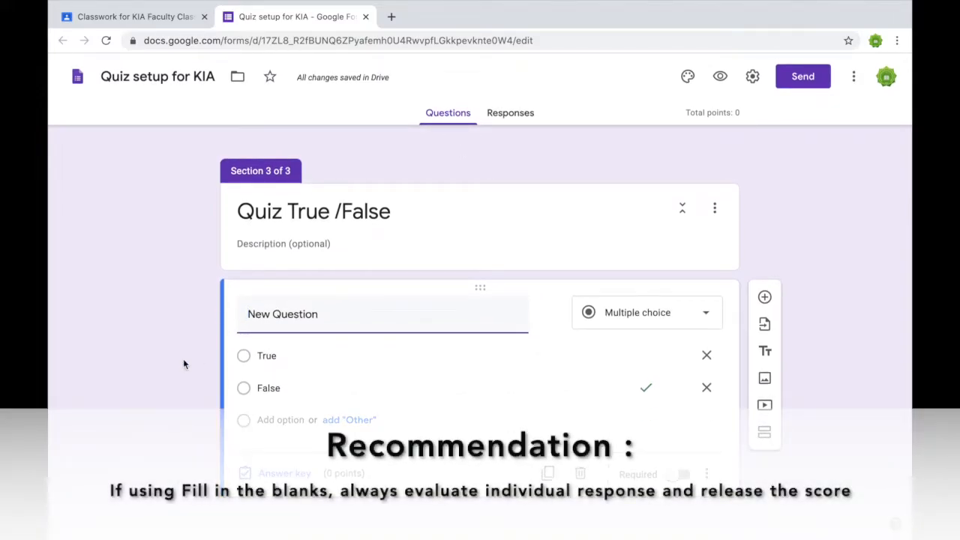
{"action": "scroll", "coordinate": [183, 365], "scroll_direction": "up", "scroll_amount": 15}
Add a new section titled 'Fill in the blanks' after section 1.
{"action": "scroll", "coordinate": [183, 365], "scroll_direction": "down", "scroll_amount": 3}
{"action": "left_click", "coordinate": [392, 255]}
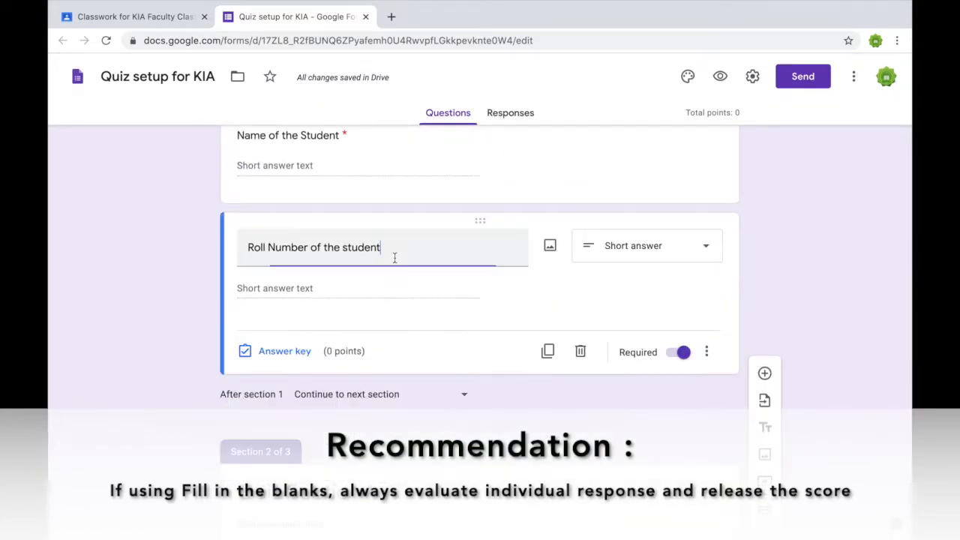
{"action": "left_click", "coordinate": [765, 229]}
{"action": "left_click", "coordinate": [580, 474]}
{"action": "left_click", "coordinate": [766, 366]}
{"action": "left_click", "coordinate": [374, 371]}
{"action": "type", "text": "Fill in the blanks"}
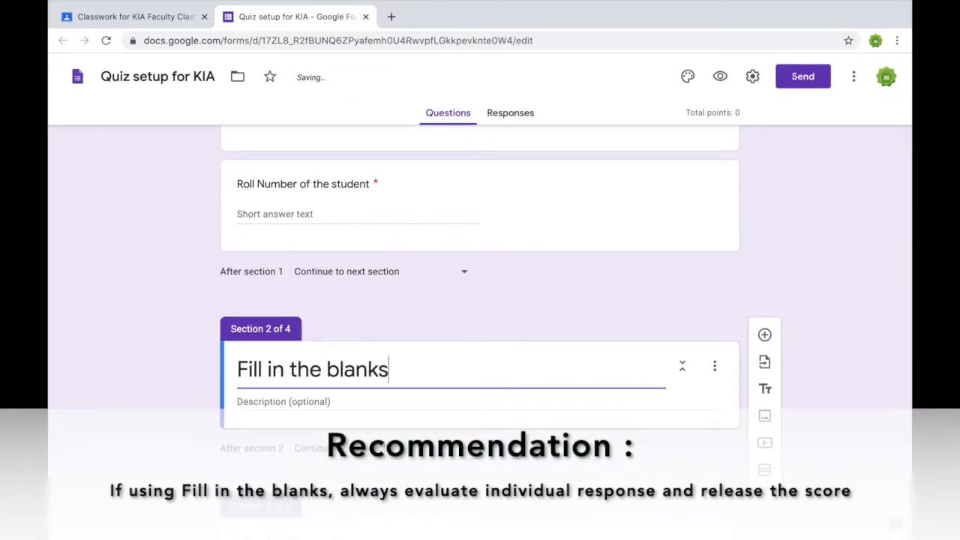
Add the required short-answer question '_____ is the platform used to teach students'.
{"action": "left_click", "coordinate": [765, 335]}
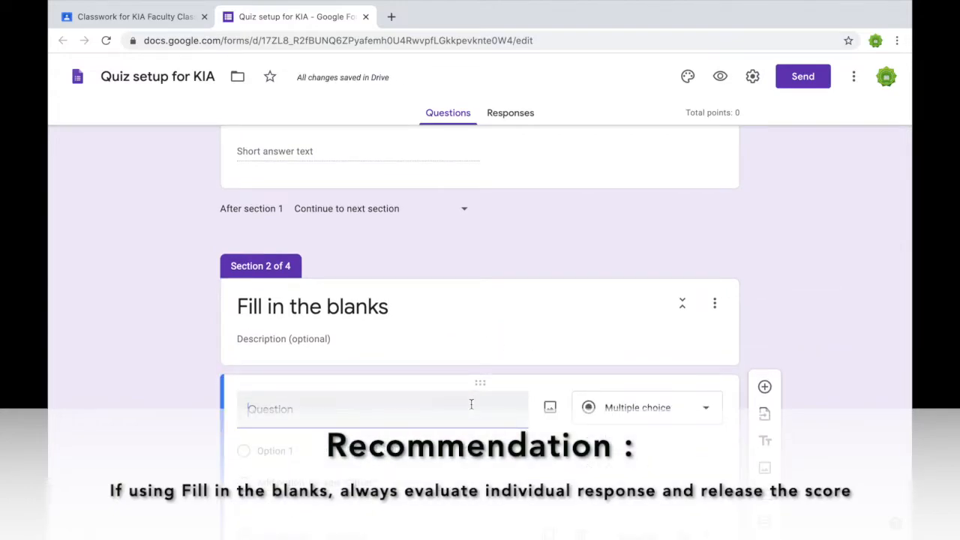
{"action": "type", "text": "Which plat"}
{"action": "key", "text": "BackSpace"}
{"action": "key", "text": "BackSpace"}
{"action": "key", "text": "BackSpace"}
{"action": "type", "text": "_____ is the platform use"}
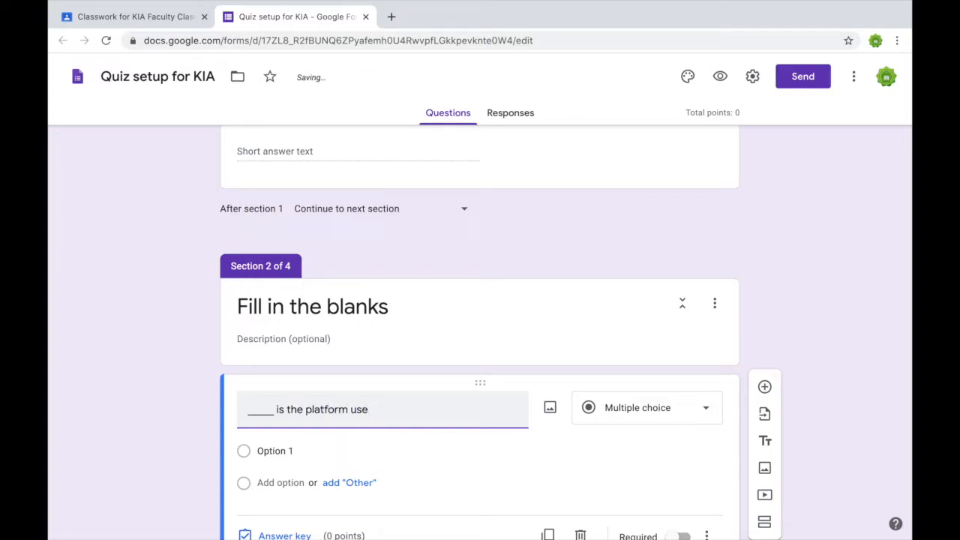
{"action": "type", "text": "d to teach students"}
{"action": "left_click", "coordinate": [647, 408]}
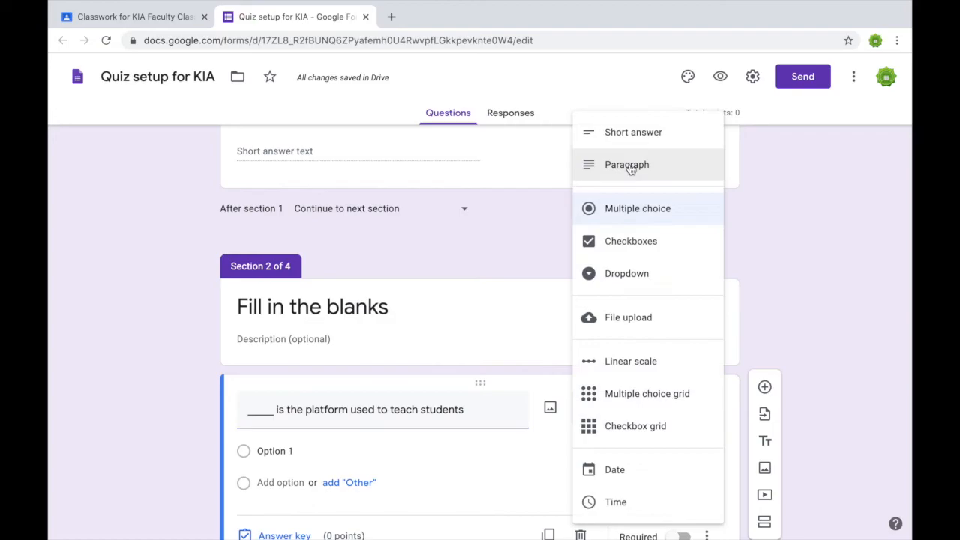
{"action": "left_click", "coordinate": [622, 128]}
{"action": "left_click", "coordinate": [679, 450]}
Set its answer key to 'Google Classroom' worth 2 points.
{"action": "left_click", "coordinate": [285, 448]}
{"action": "left_click", "coordinate": [283, 412]}
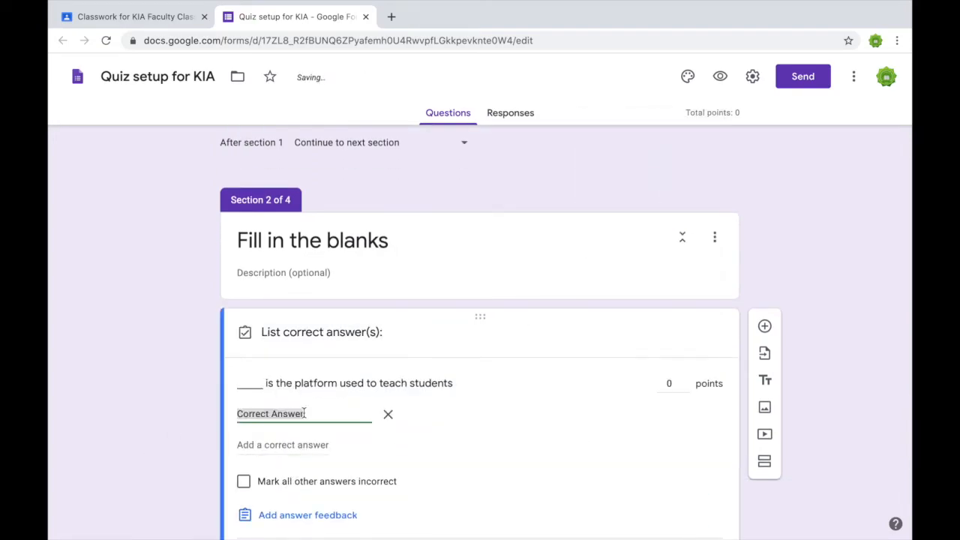
{"action": "left_click", "coordinate": [667, 385]}
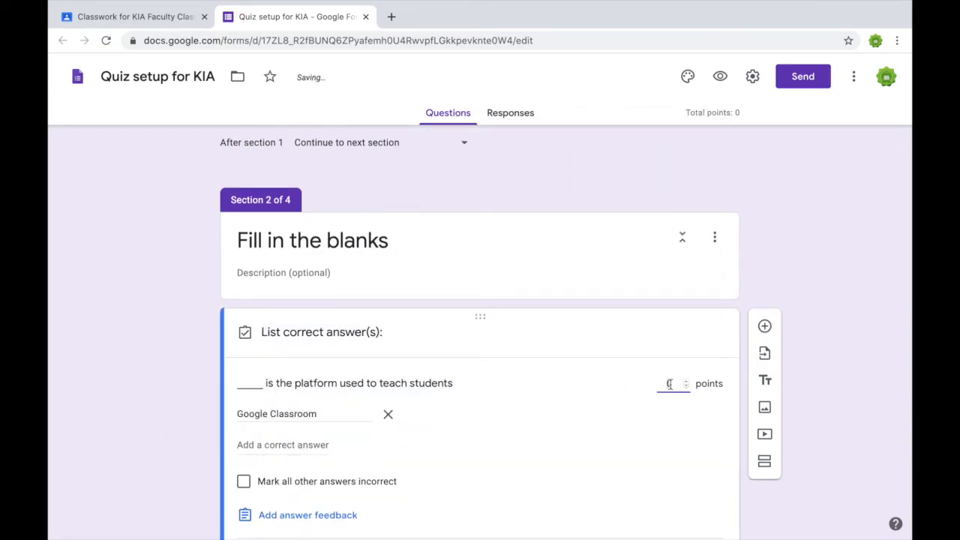
{"action": "type", "text": "2"}
{"action": "scroll", "coordinate": [192, 472], "scroll_direction": "down", "scroll_amount": 1}
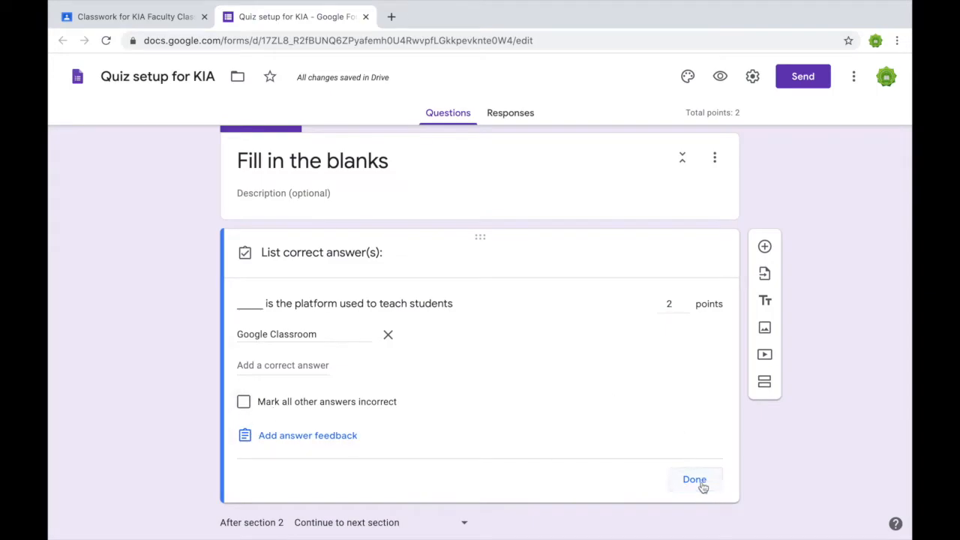
{"action": "left_click", "coordinate": [695, 479]}
{"action": "scroll", "coordinate": [191, 367], "scroll_direction": "up", "scroll_amount": 5}
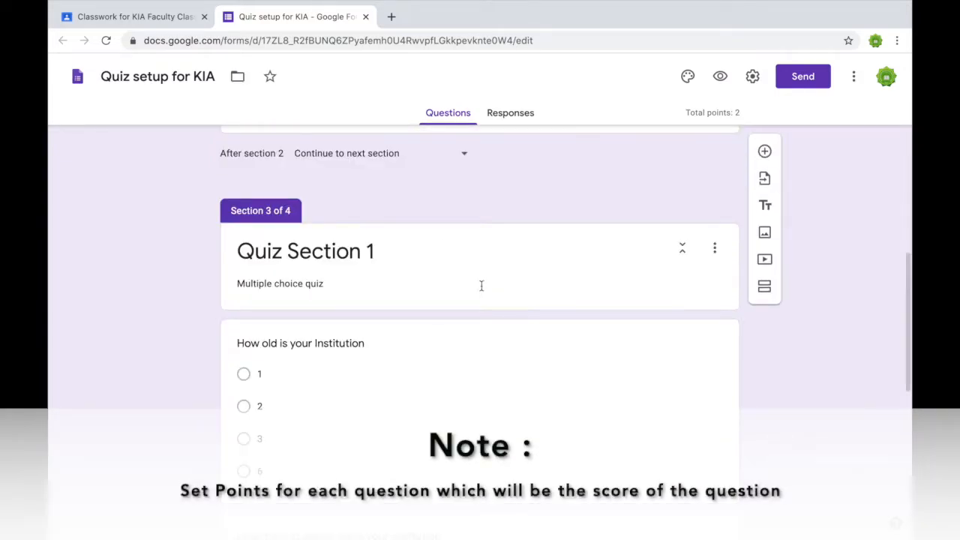
Review the fill-in-the-blank question's answer key.
{"action": "scroll", "coordinate": [540, 372], "scroll_direction": "up", "scroll_amount": 5}
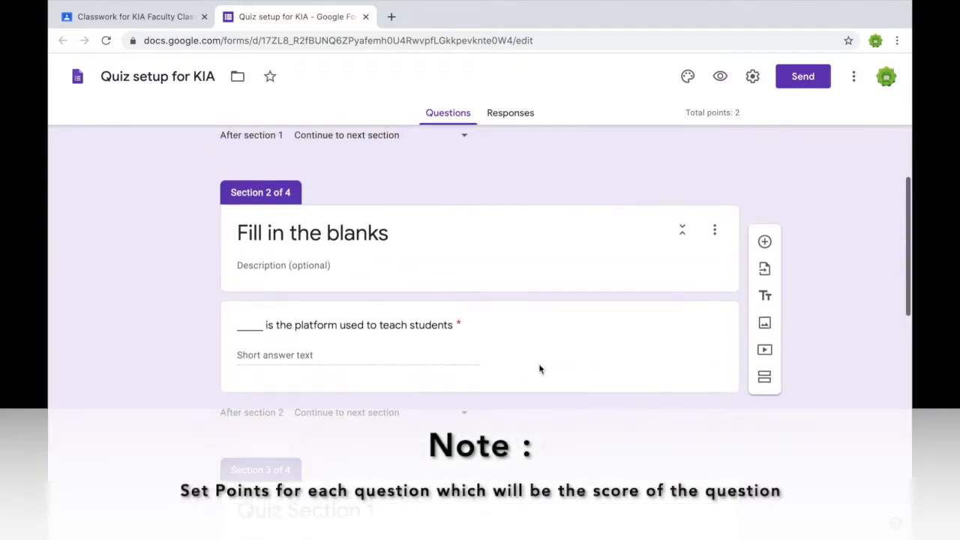
{"action": "left_click", "coordinate": [586, 415]}
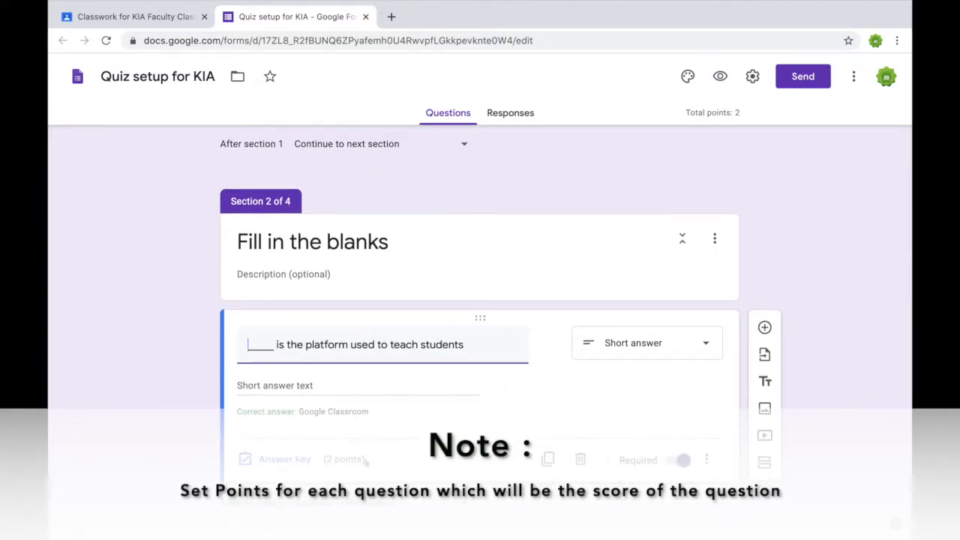
{"action": "left_click", "coordinate": [303, 467]}
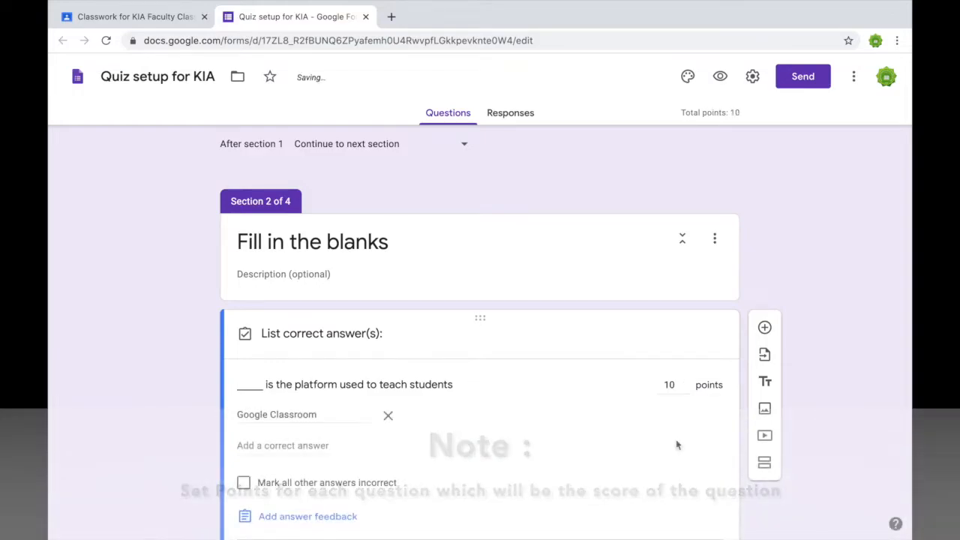
{"action": "scroll", "coordinate": [677, 444], "scroll_direction": "down", "scroll_amount": 6}
Make the 'How old is your Institution' question required and update its answer-key points.
{"action": "left_click", "coordinate": [605, 289]}
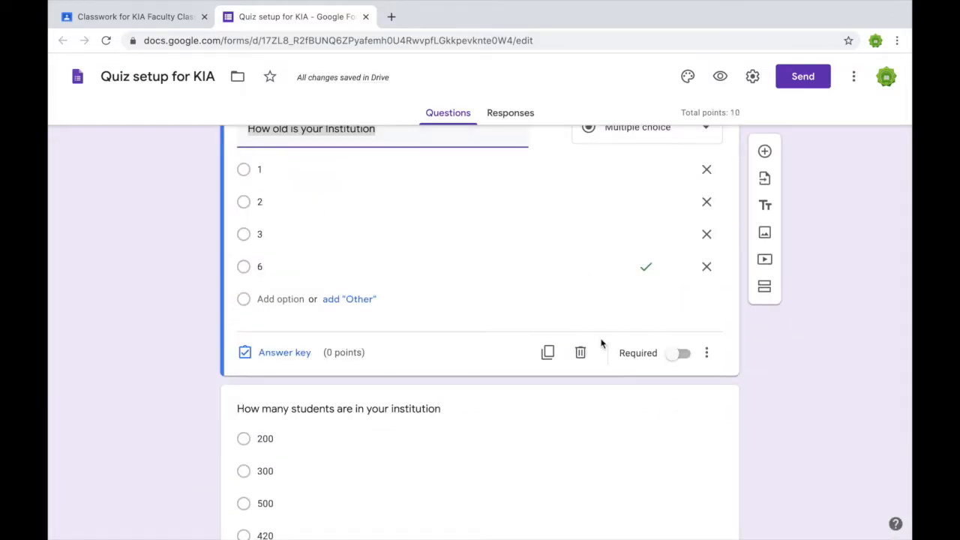
{"action": "left_click", "coordinate": [301, 356]}
{"action": "scroll", "coordinate": [618, 400], "scroll_direction": "up", "scroll_amount": 2}
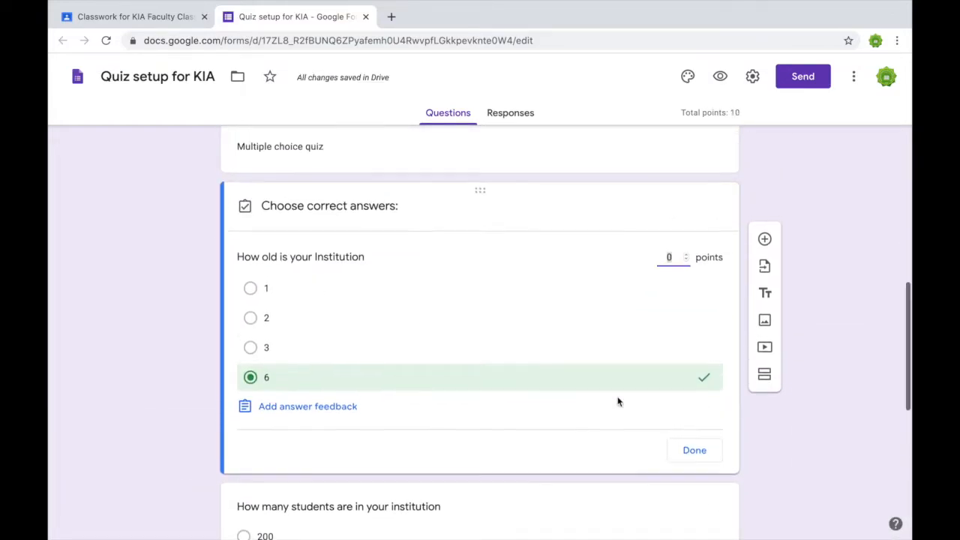
{"action": "type", "text": "1"}
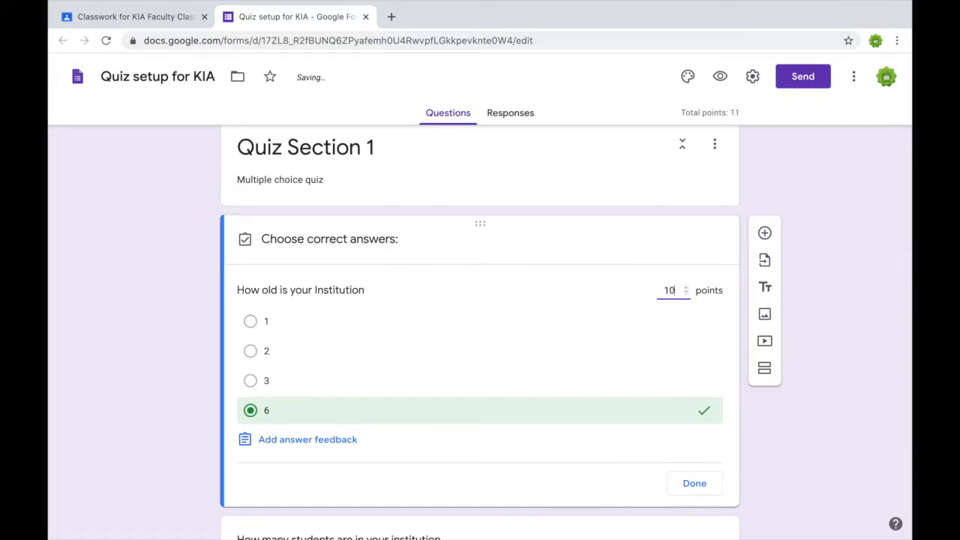
{"action": "left_click", "coordinate": [687, 482]}
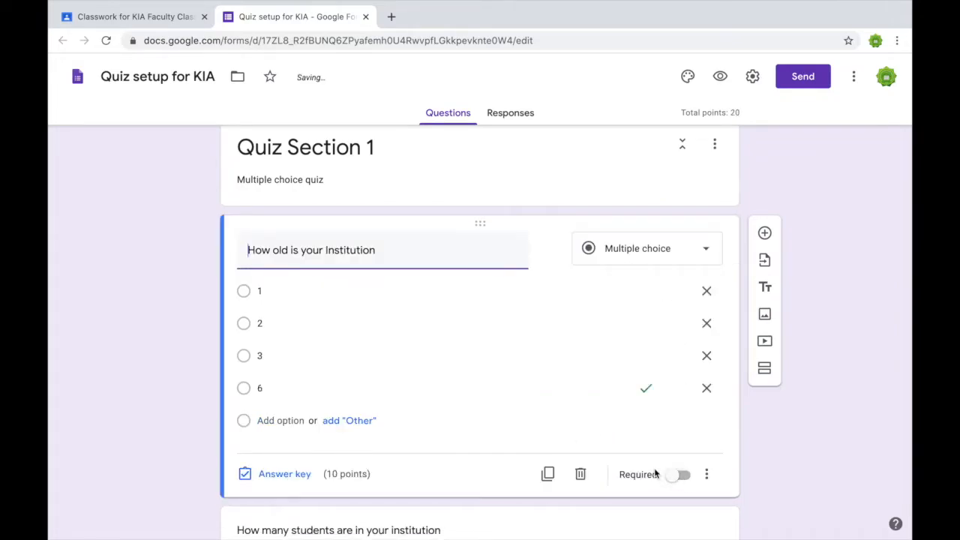
{"action": "scroll", "coordinate": [654, 473], "scroll_direction": "down", "scroll_amount": 4}
{"action": "left_click", "coordinate": [681, 226]}
{"action": "scroll", "coordinate": [680, 229], "scroll_direction": "up", "scroll_amount": 8}
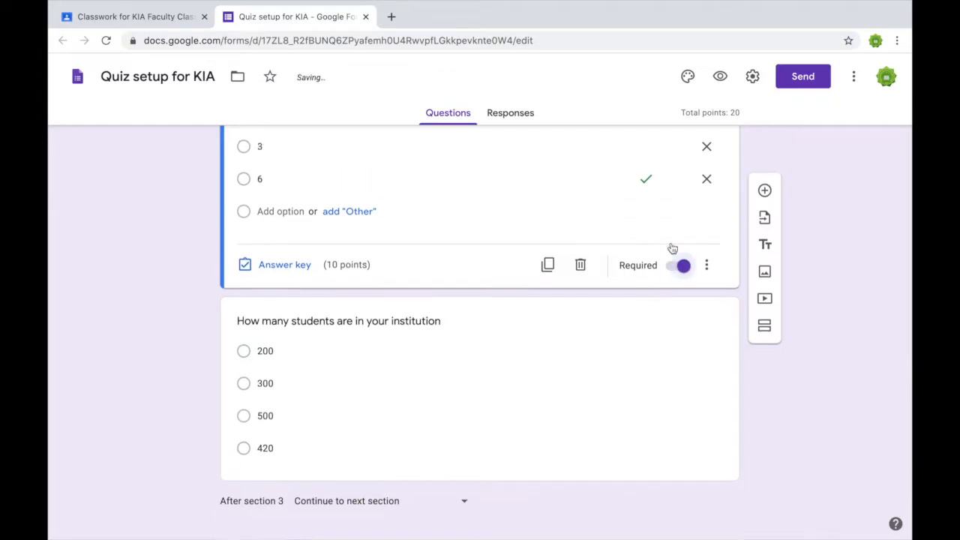
{"action": "scroll", "coordinate": [671, 248], "scroll_direction": "up", "scroll_amount": 3}
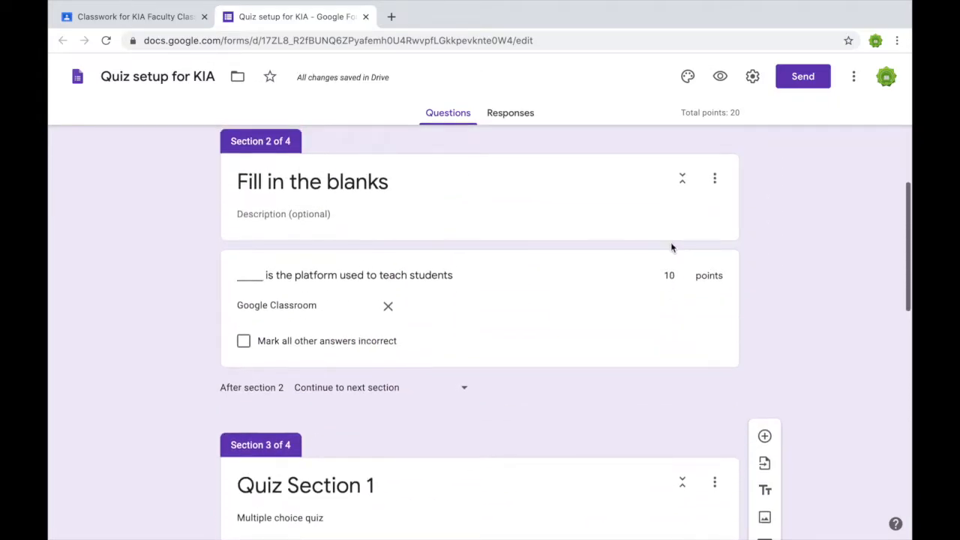
Recheck and close the fill-in question's answer key.
{"action": "left_click", "coordinate": [662, 333]}
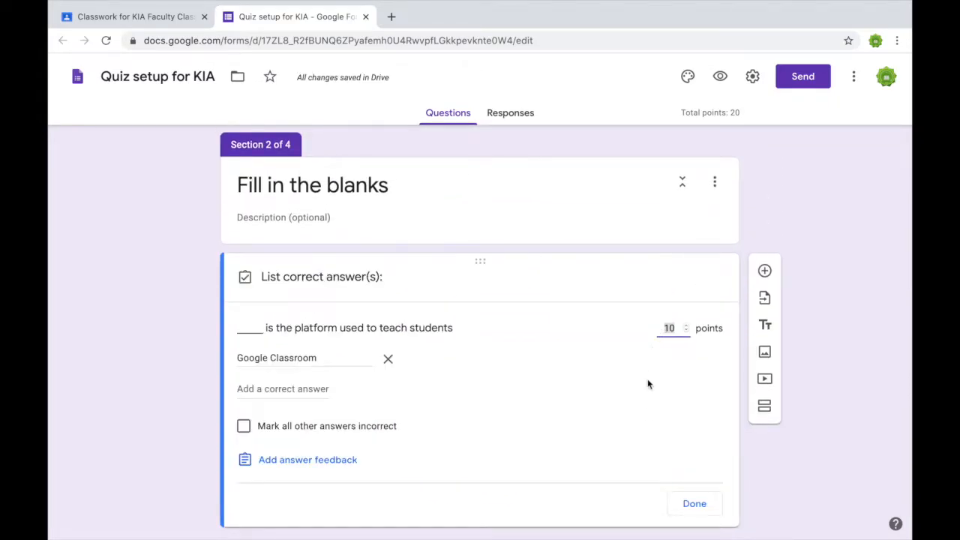
{"action": "scroll", "coordinate": [649, 384], "scroll_direction": "down", "scroll_amount": 2}
{"action": "left_click", "coordinate": [686, 412]}
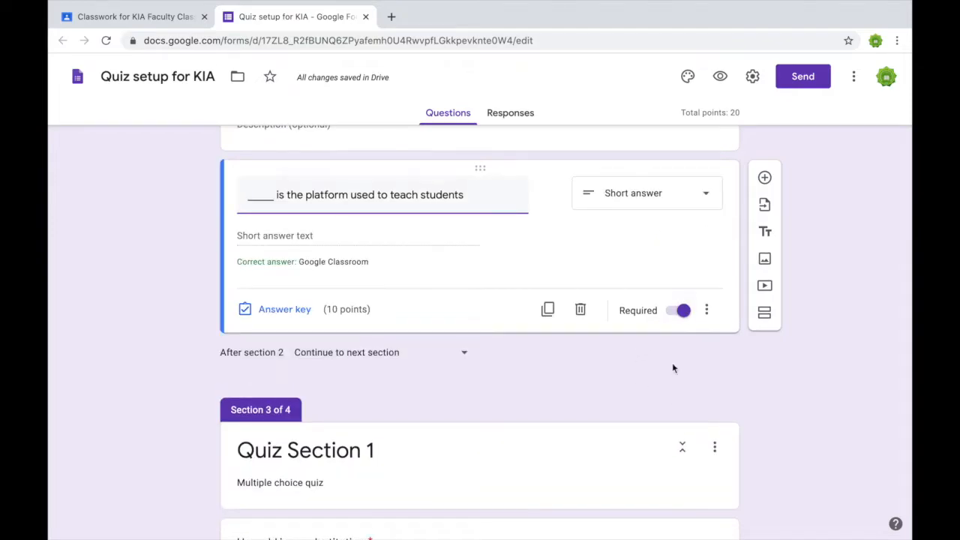
{"action": "scroll", "coordinate": [610, 515], "scroll_direction": "down", "scroll_amount": 6}
Make the 'How many students' question required and worth 10 points.
{"action": "left_click", "coordinate": [585, 315]}
{"action": "left_click", "coordinate": [679, 404]}
{"action": "left_click", "coordinate": [292, 409]}
{"action": "left_click", "coordinate": [669, 283]}
{"action": "type", "text": "10"}
{"action": "left_click", "coordinate": [695, 480]}
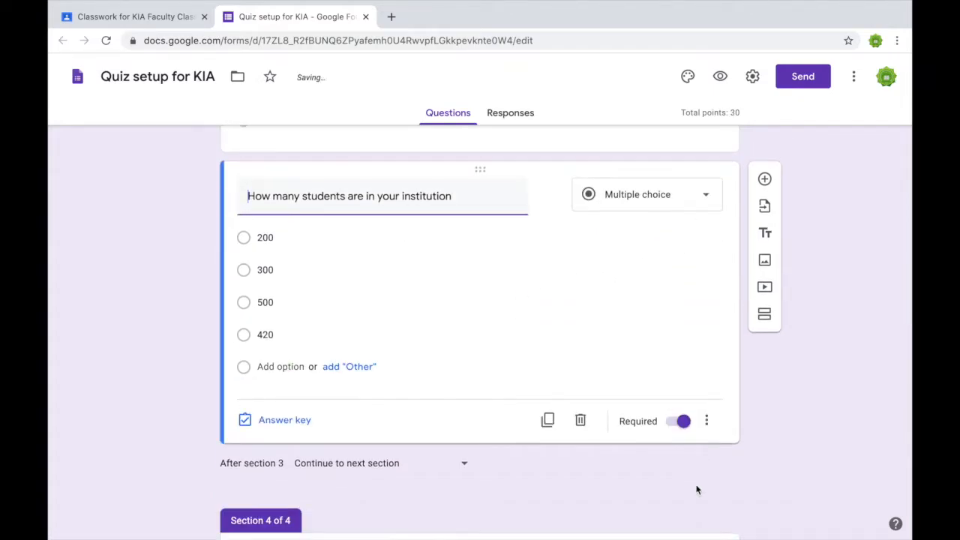
{"action": "scroll", "coordinate": [697, 490], "scroll_direction": "down", "scroll_amount": 5}
Make the True/False question required and worth 10 points.
{"action": "left_click", "coordinate": [569, 444]}
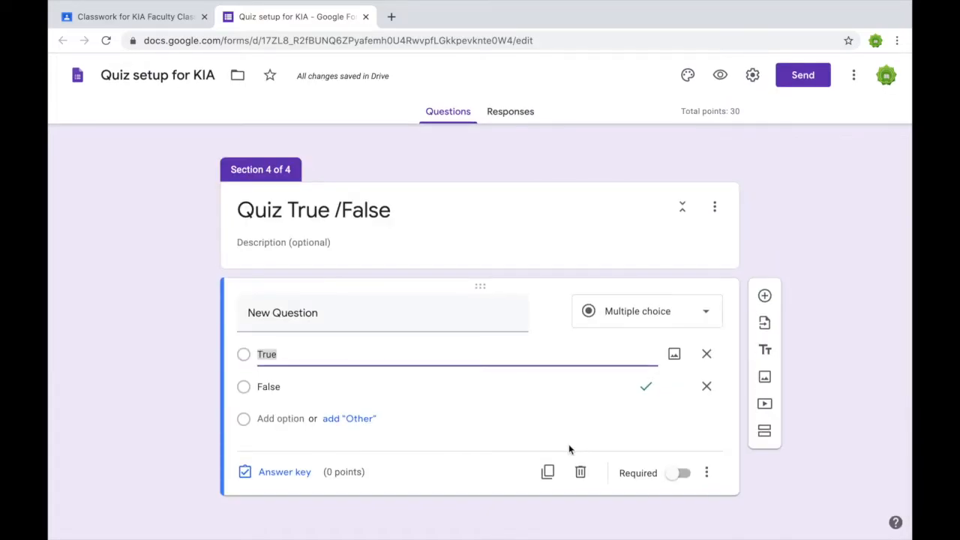
{"action": "left_click", "coordinate": [679, 473]}
{"action": "left_click", "coordinate": [311, 472]}
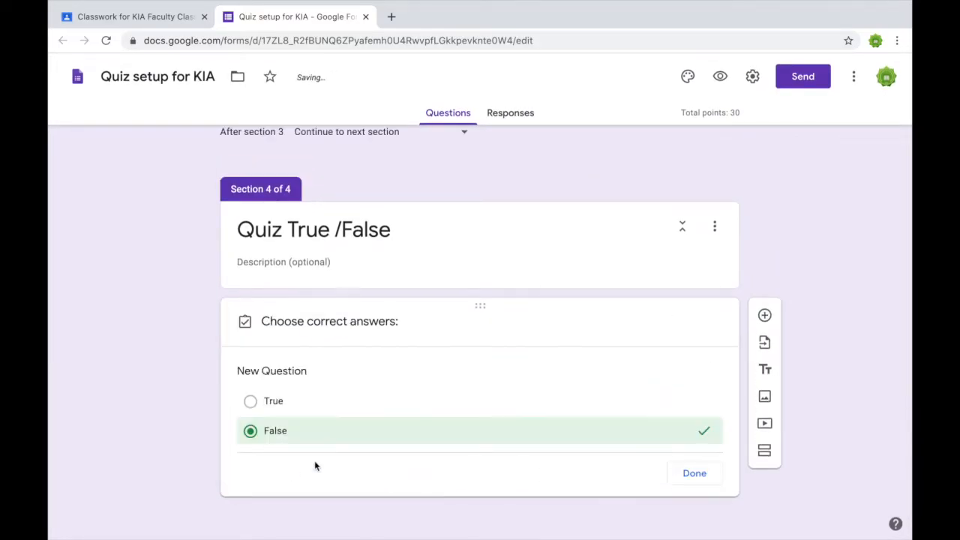
{"action": "type", "text": "10"}
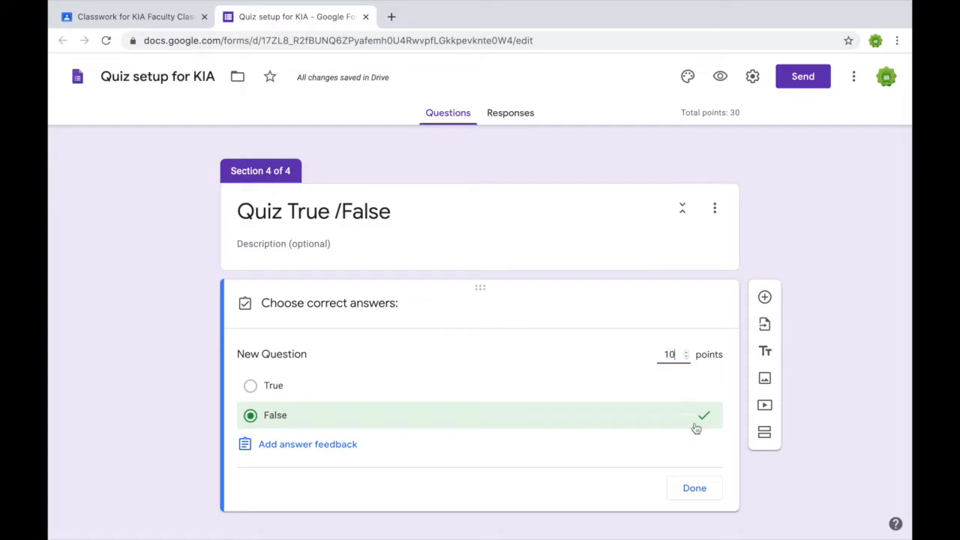
{"action": "left_click", "coordinate": [698, 488]}
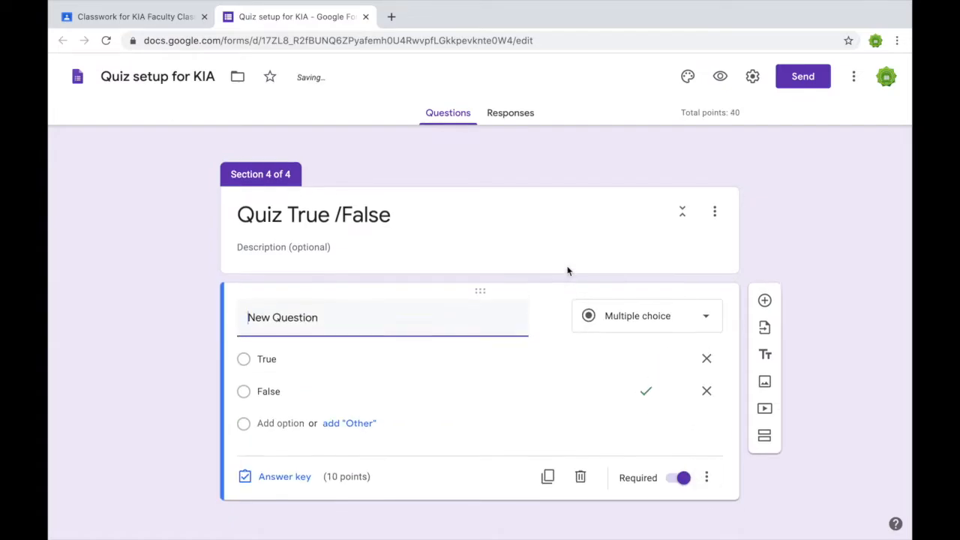
{"action": "scroll", "coordinate": [568, 271], "scroll_direction": "up", "scroll_amount": 20}
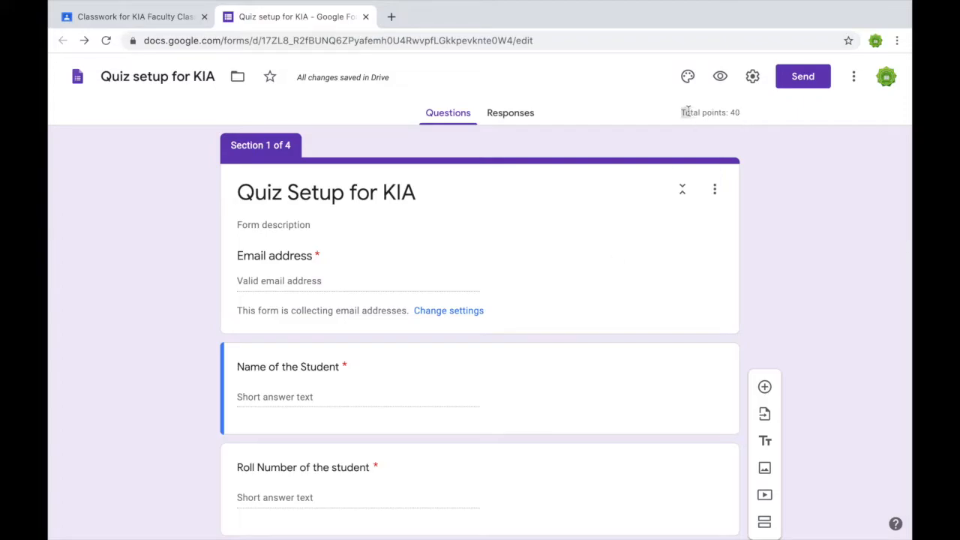
In settings, lift the organization-only restriction and limit each respondent to one response.
{"action": "left_click", "coordinate": [753, 77]}
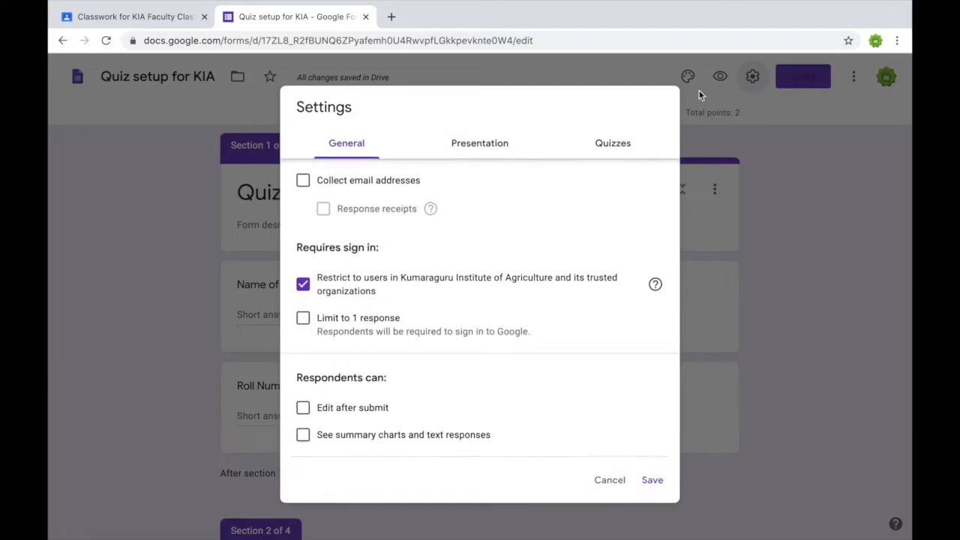
{"action": "left_click", "coordinate": [303, 288]}
{"action": "left_click", "coordinate": [304, 320]}
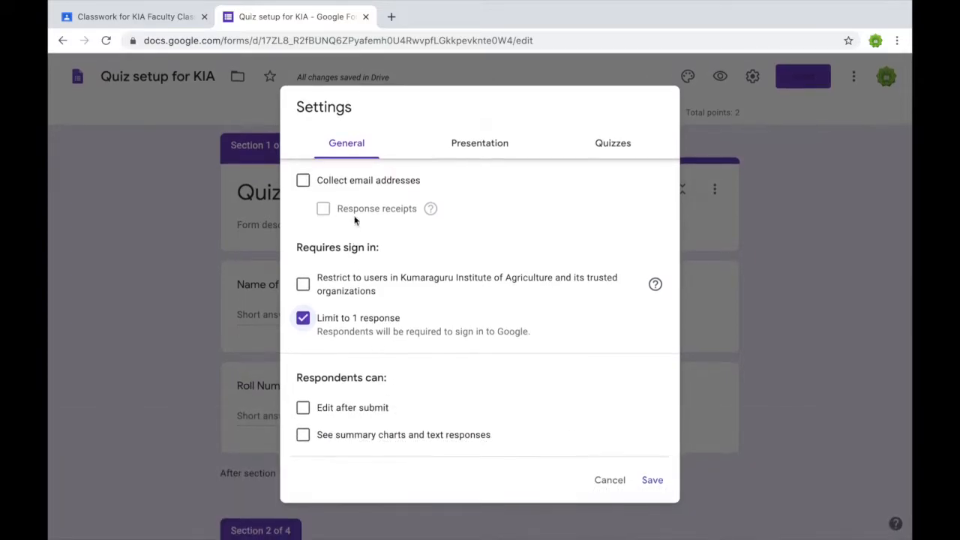
Turn on email collection and set response receipts to Always.
{"action": "left_click", "coordinate": [303, 183]}
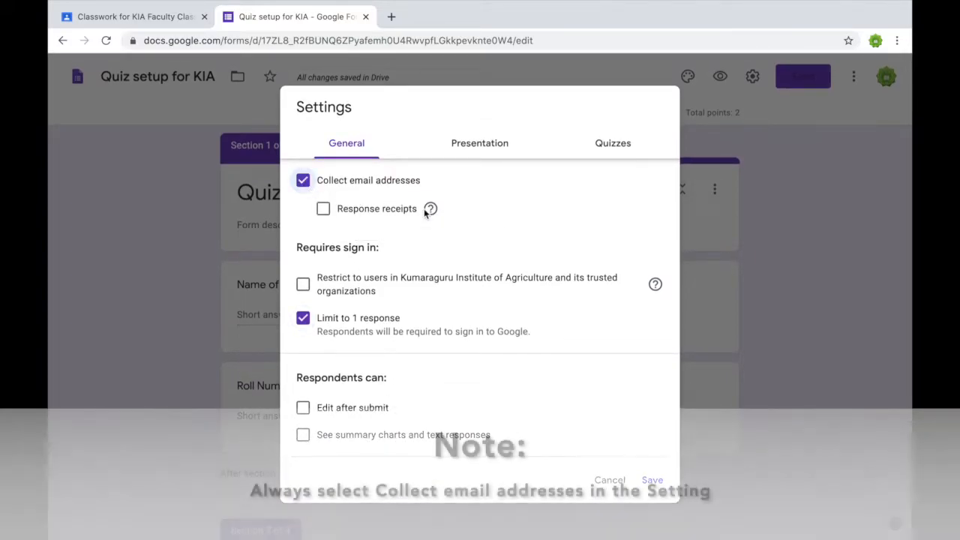
{"action": "mouse_move", "coordinate": [430, 212]}
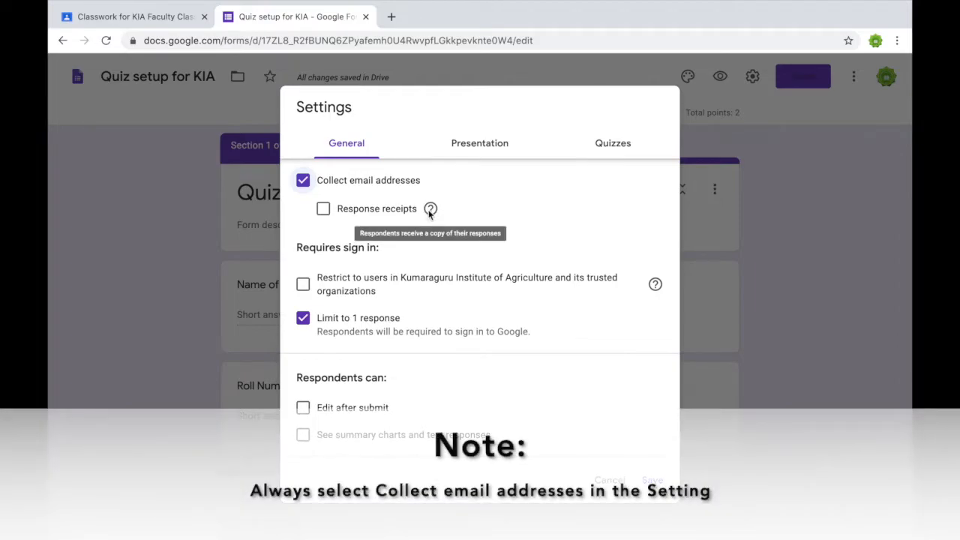
{"action": "left_click", "coordinate": [324, 208]}
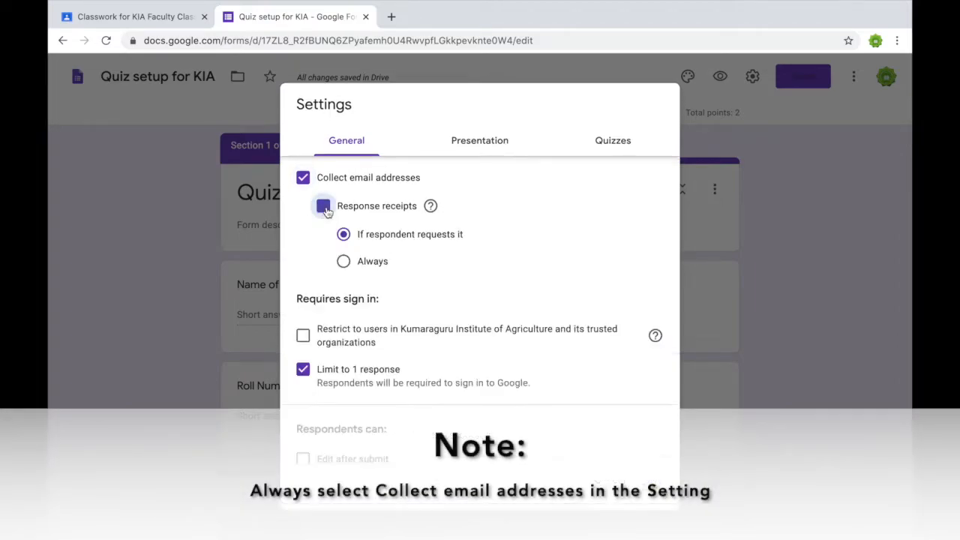
{"action": "left_click", "coordinate": [343, 261]}
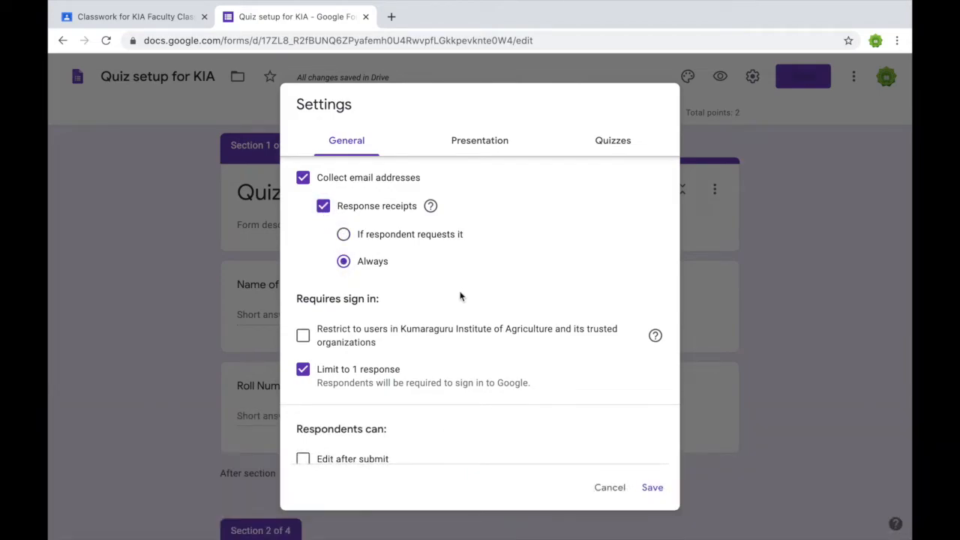
{"action": "scroll", "coordinate": [461, 297], "scroll_direction": "down", "scroll_amount": 1}
{"action": "scroll", "coordinate": [461, 297], "scroll_direction": "up", "scroll_amount": 1}
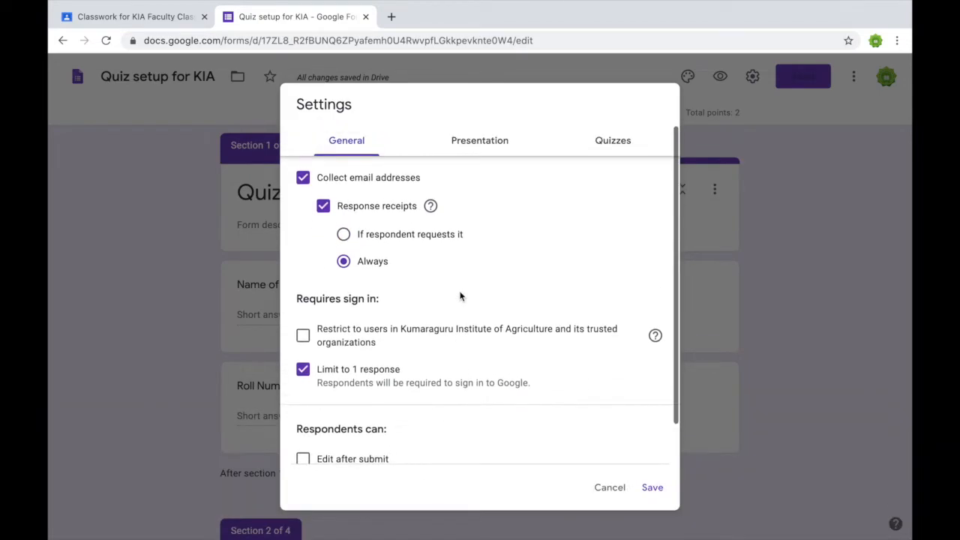
In Presentation settings, turn on shuffle question order and the progress bar.
{"action": "left_click", "coordinate": [491, 148]}
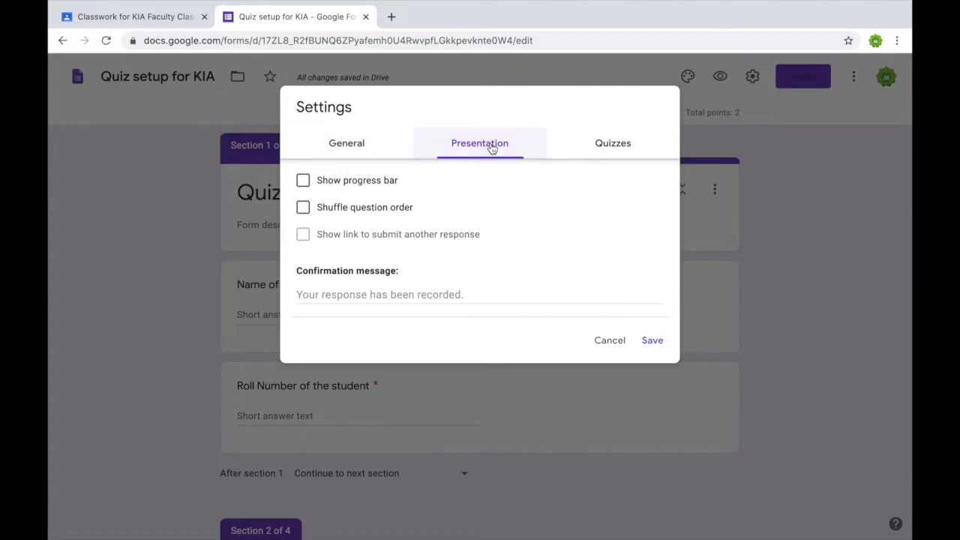
{"action": "left_click", "coordinate": [307, 210]}
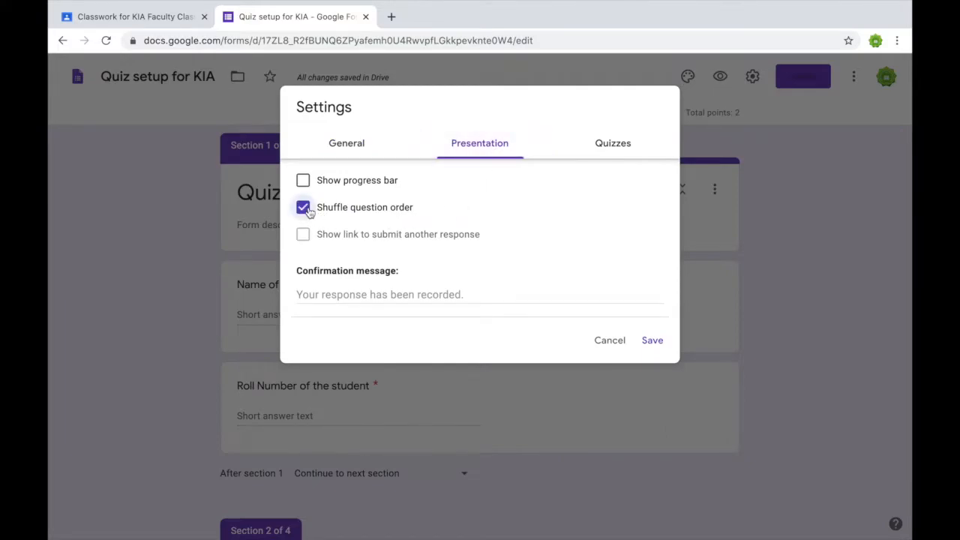
{"action": "left_click", "coordinate": [305, 183]}
Set the confirmation message to 'Attendance will be considered upon the submission'.
{"action": "left_click", "coordinate": [356, 298]}
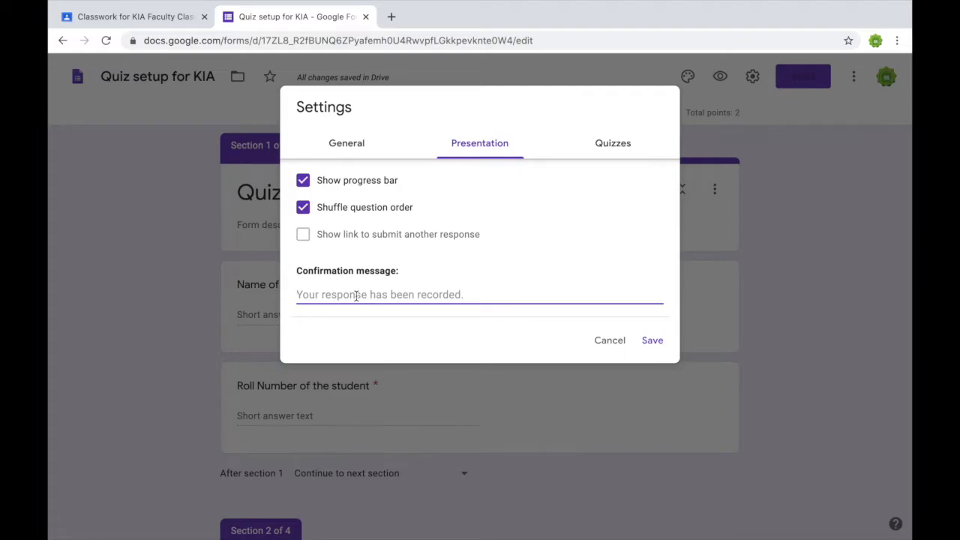
{"action": "type", "text": "Atta"}
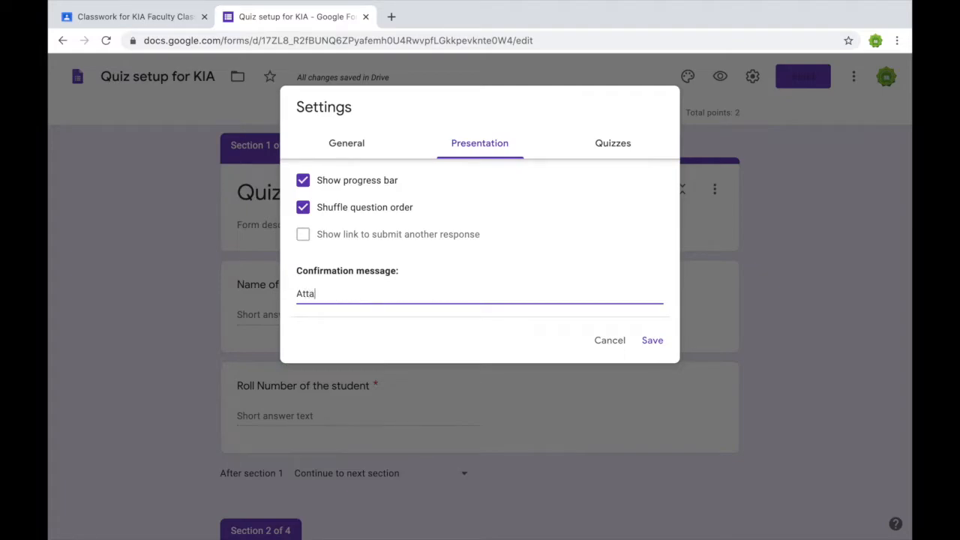
{"action": "key", "text": "BackSpace"}
{"action": "type", "text": "endance will be considerd"}
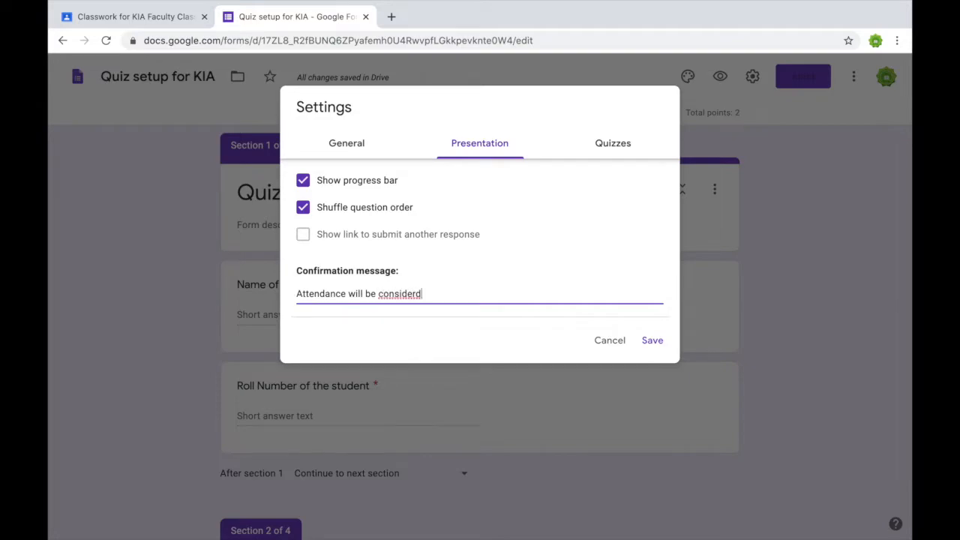
{"action": "key", "text": "BackSpace"}
{"action": "type", "text": "ed upon the submiss"}
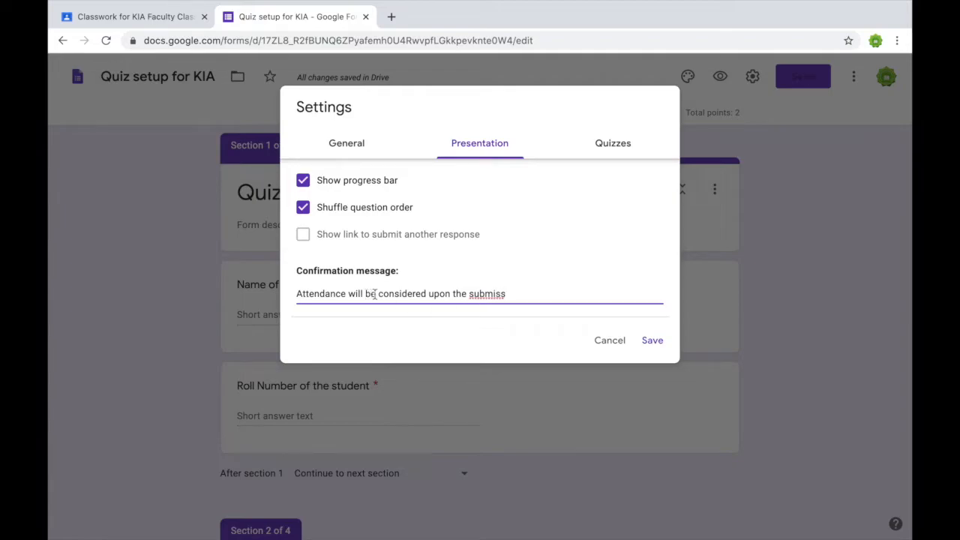
{"action": "type", "text": "ion"}
{"action": "left_click", "coordinate": [622, 153]}
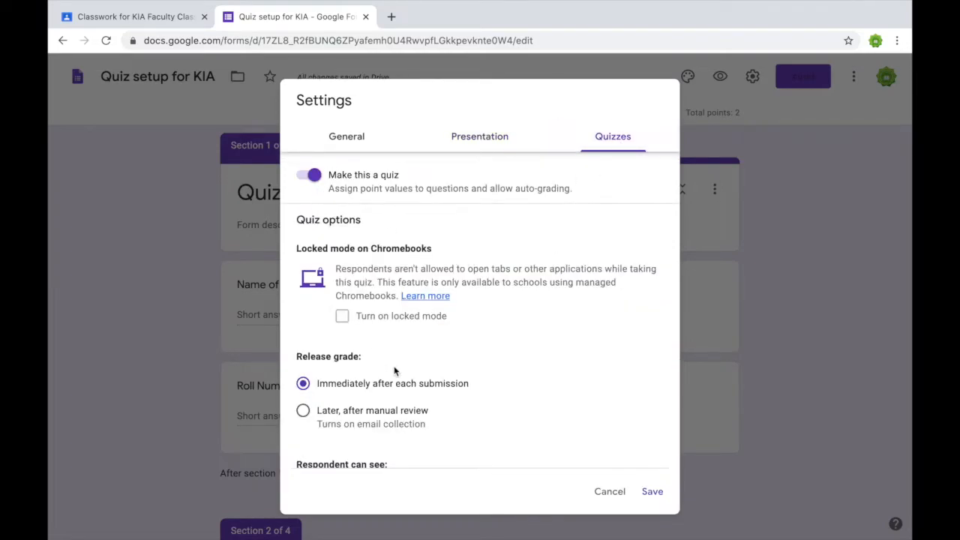
Set Release grade to 'Later, after manual review' and save the settings.
{"action": "scroll", "coordinate": [395, 371], "scroll_direction": "down", "scroll_amount": 1}
{"action": "scroll", "coordinate": [394, 371], "scroll_direction": "down", "scroll_amount": 1}
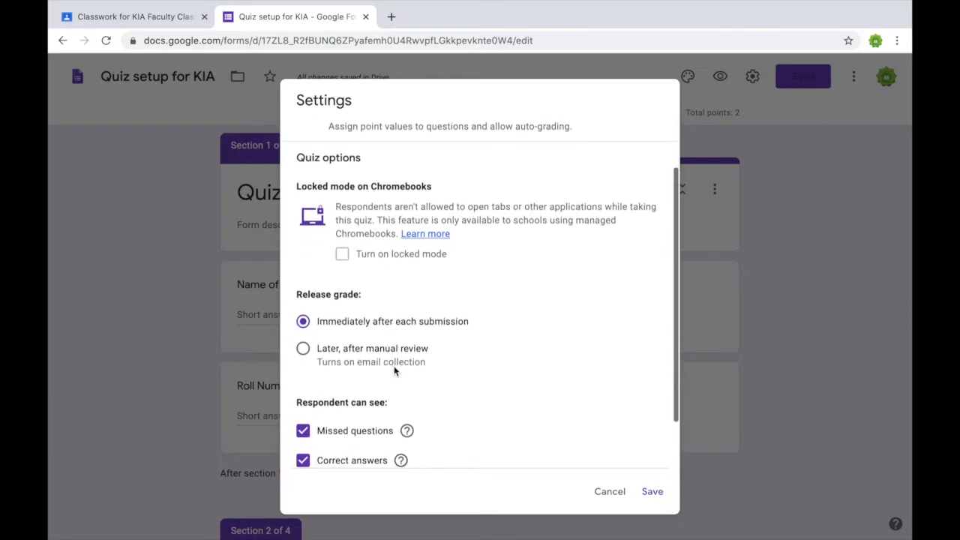
{"action": "left_click", "coordinate": [303, 347]}
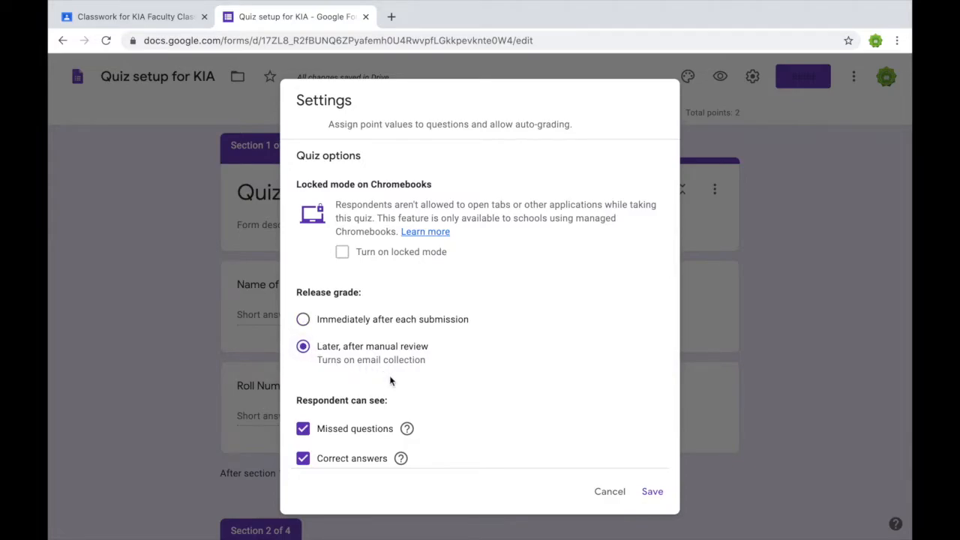
{"action": "scroll", "coordinate": [391, 381], "scroll_direction": "down", "scroll_amount": 2}
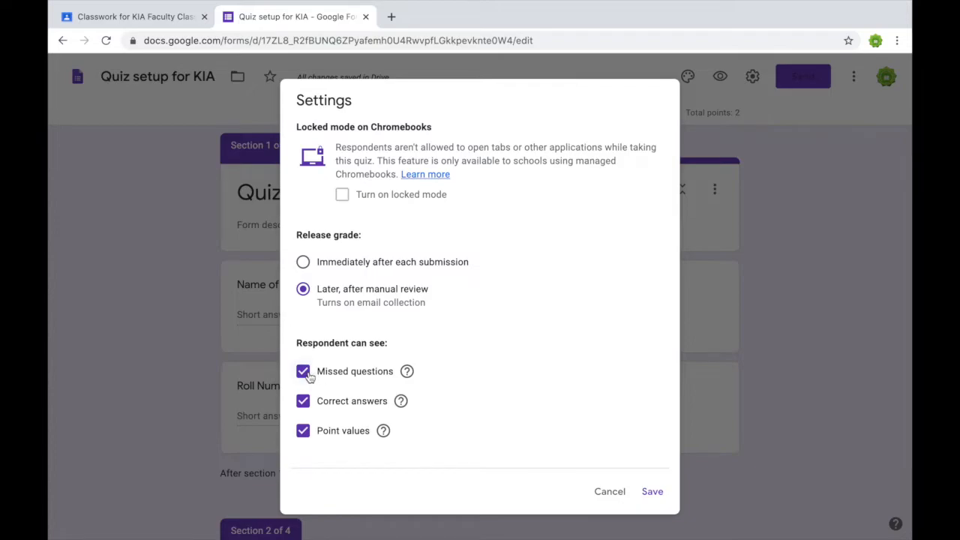
{"action": "mouse_move", "coordinate": [406, 376]}
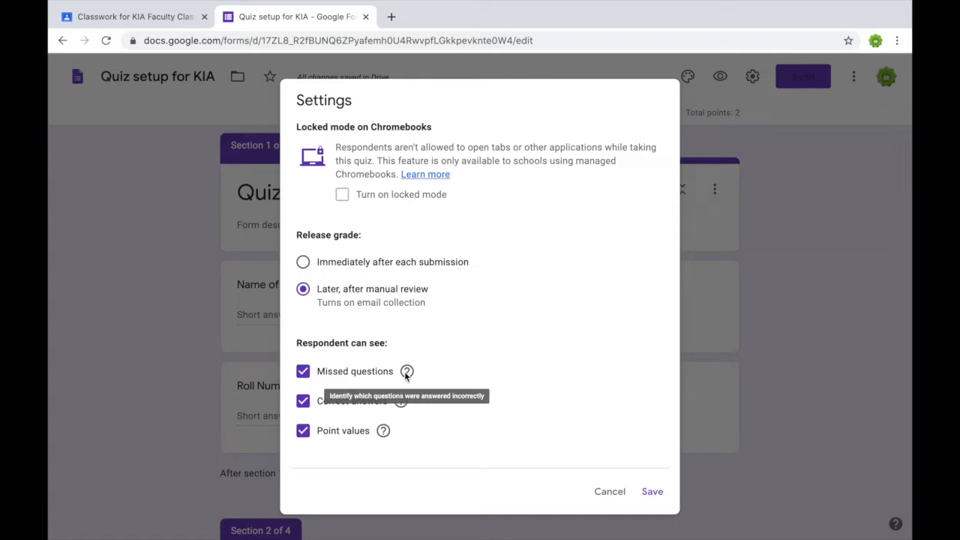
{"action": "mouse_move", "coordinate": [399, 404]}
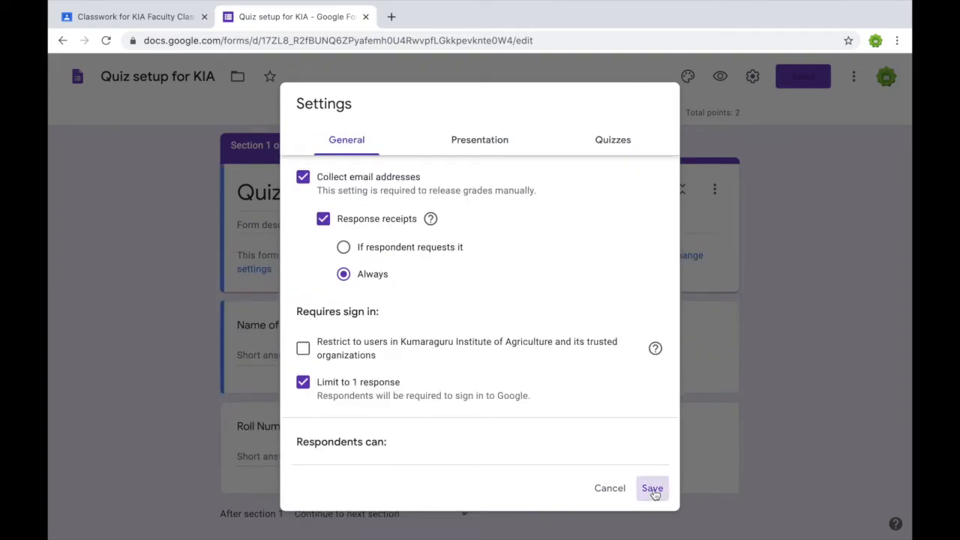
{"action": "left_click", "coordinate": [652, 490]}
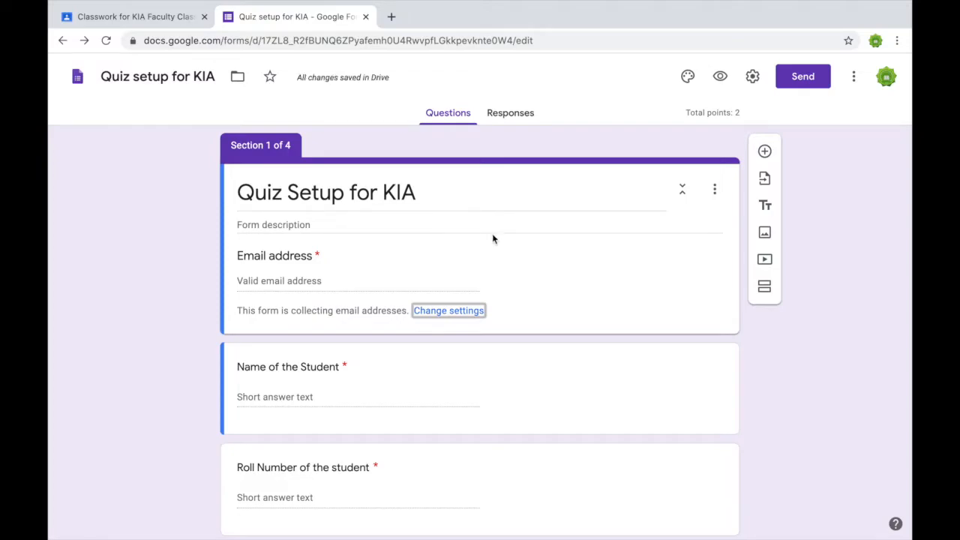
Close the Forms tab and open the Quiz Setup for KIA attachment in a new tab.
{"action": "left_click", "coordinate": [367, 21]}
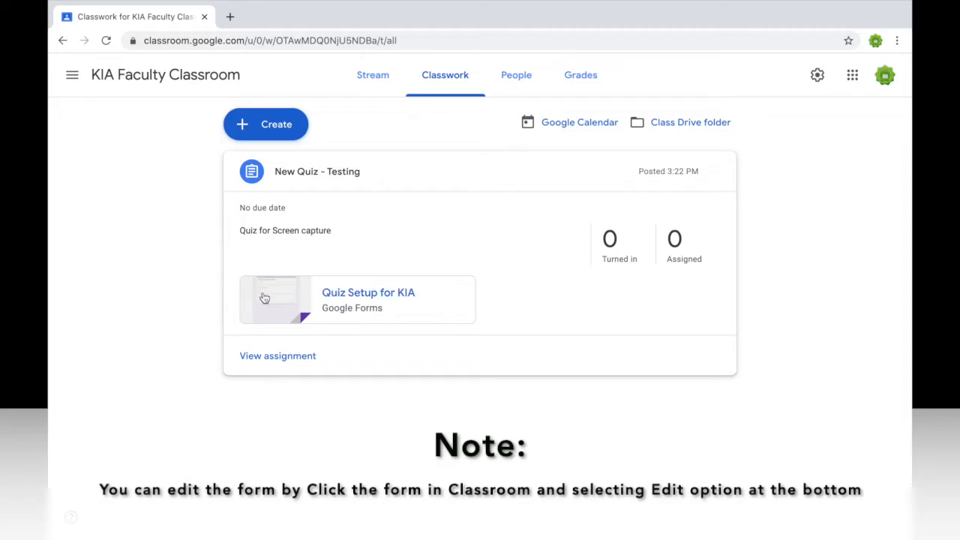
{"action": "left_click", "coordinate": [340, 293]}
{"action": "left_click", "coordinate": [292, 21]}
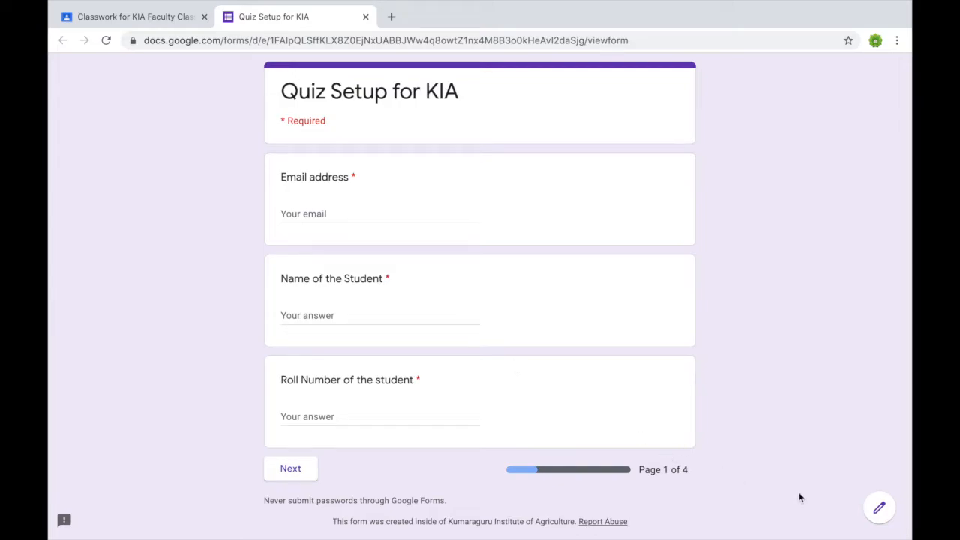
Reopen the quiz form, recheck its e-mail collection, Always receipts and one-response limit, then close it.
{"action": "left_click", "coordinate": [878, 509]}
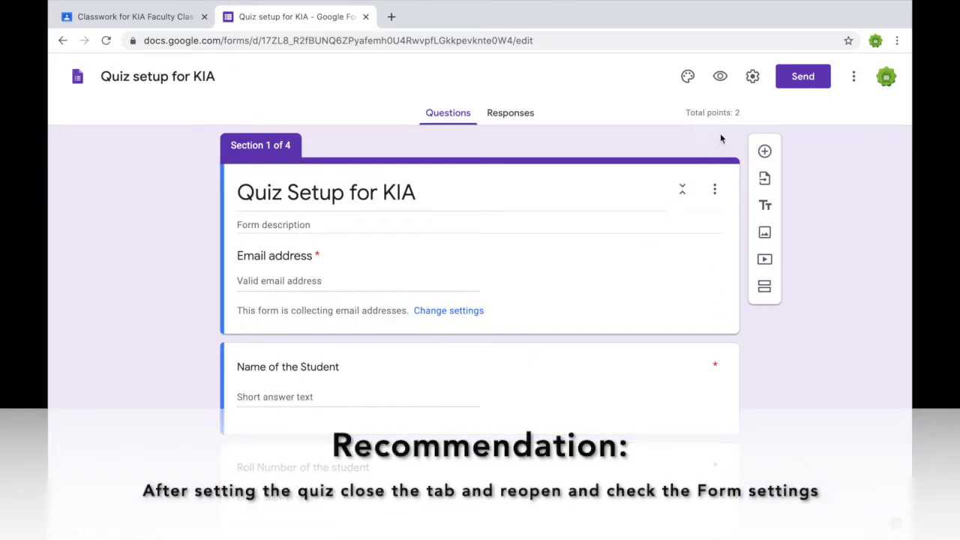
{"action": "left_click", "coordinate": [752, 78]}
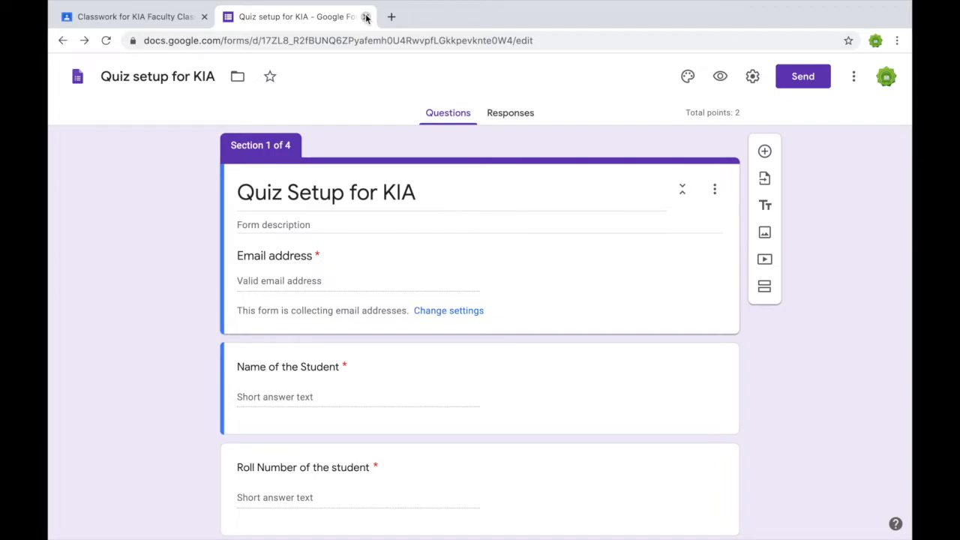
{"action": "left_click", "coordinate": [366, 17]}
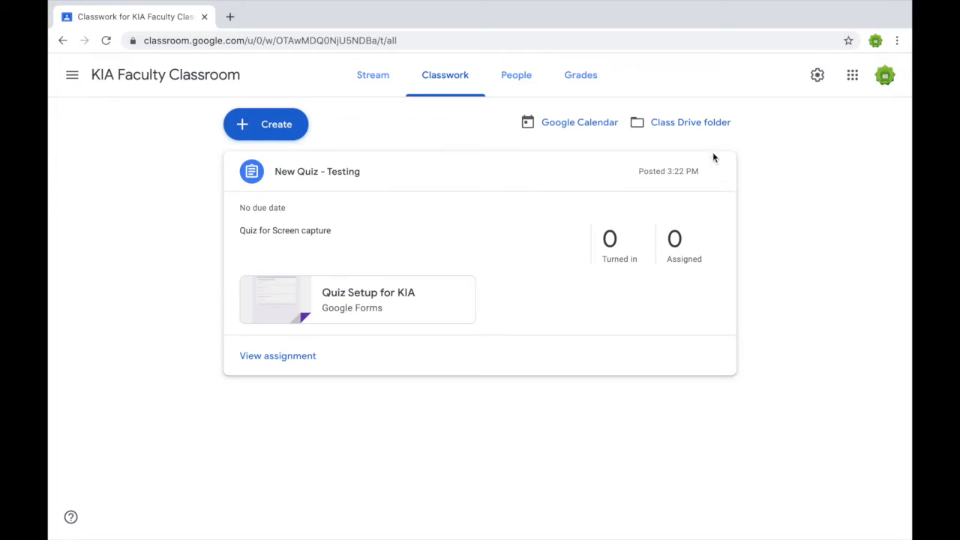
Dismiss the New Quiz - Testing options, view its submissions, then go back to the Classes list.
{"action": "left_click", "coordinate": [722, 174]}
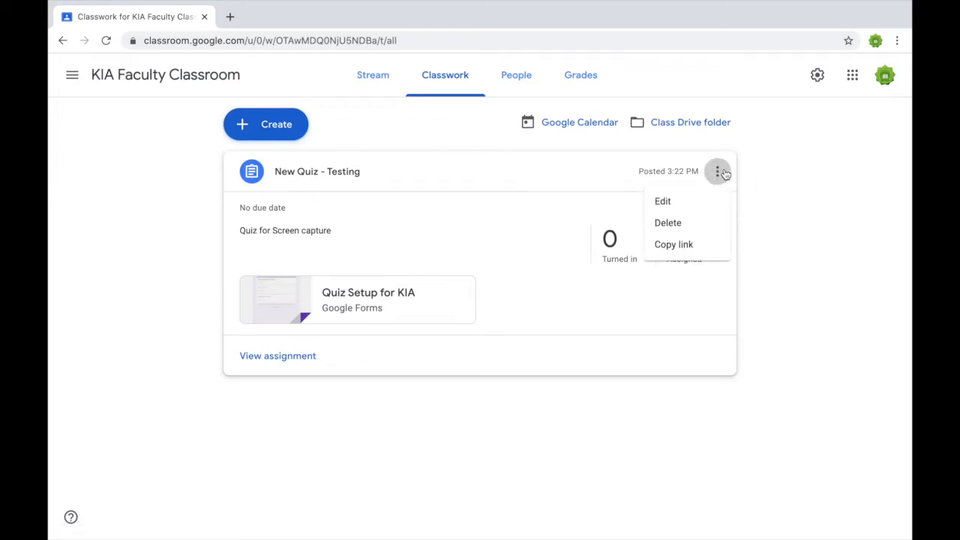
{"action": "left_click", "coordinate": [781, 258]}
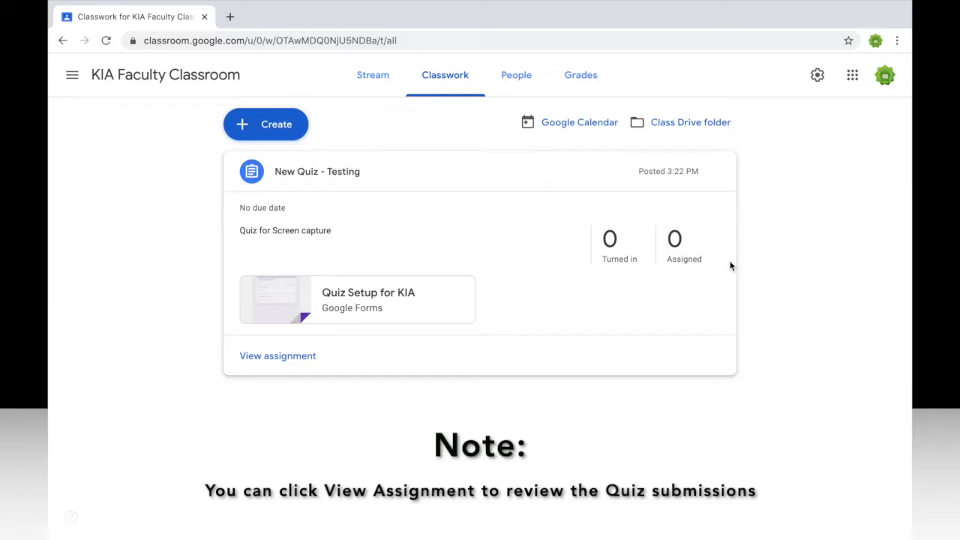
{"action": "left_click", "coordinate": [299, 358]}
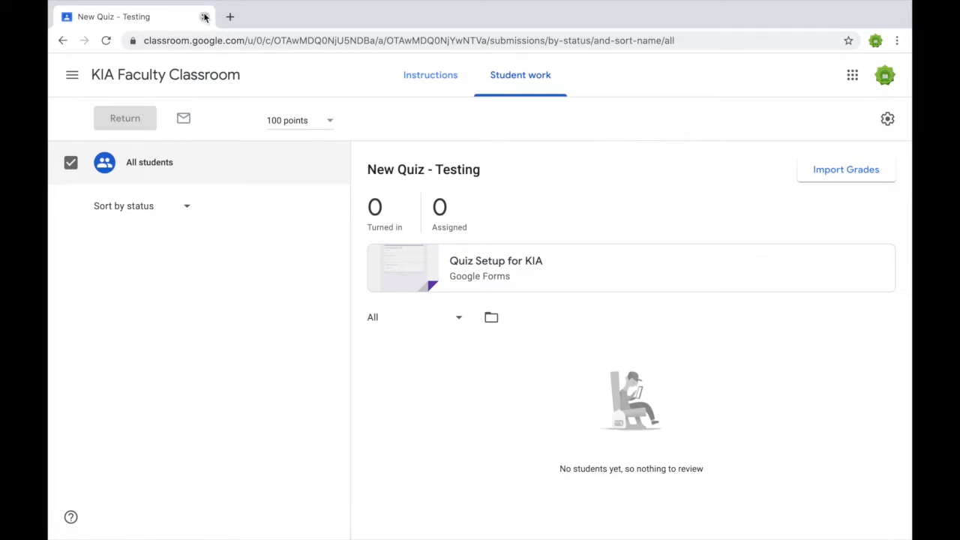
{"action": "mouse_move", "coordinate": [233, 4]}
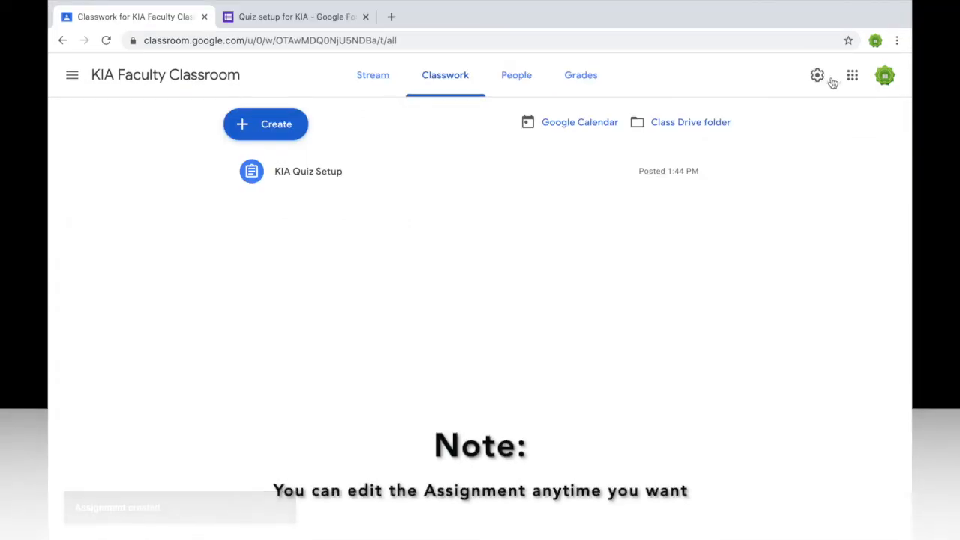
{"action": "mouse_move", "coordinate": [624, 185]}
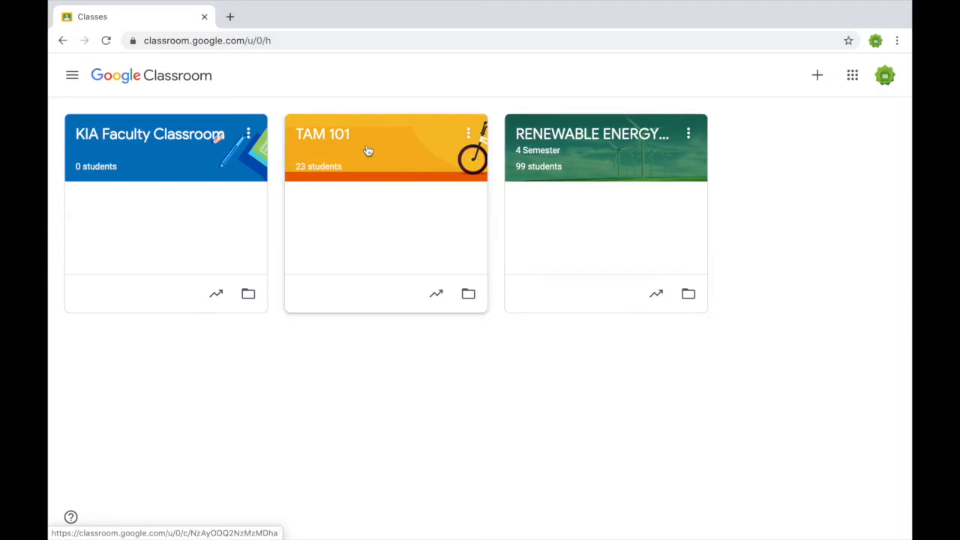
Open KIA Faculty Classroom's People list and select the class code.
{"action": "left_click", "coordinate": [160, 132]}
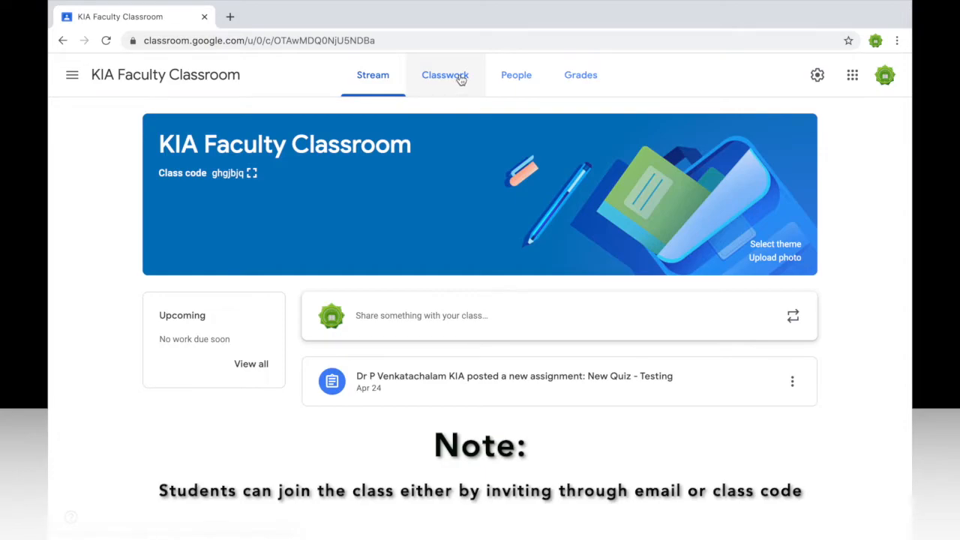
{"action": "left_click", "coordinate": [514, 88]}
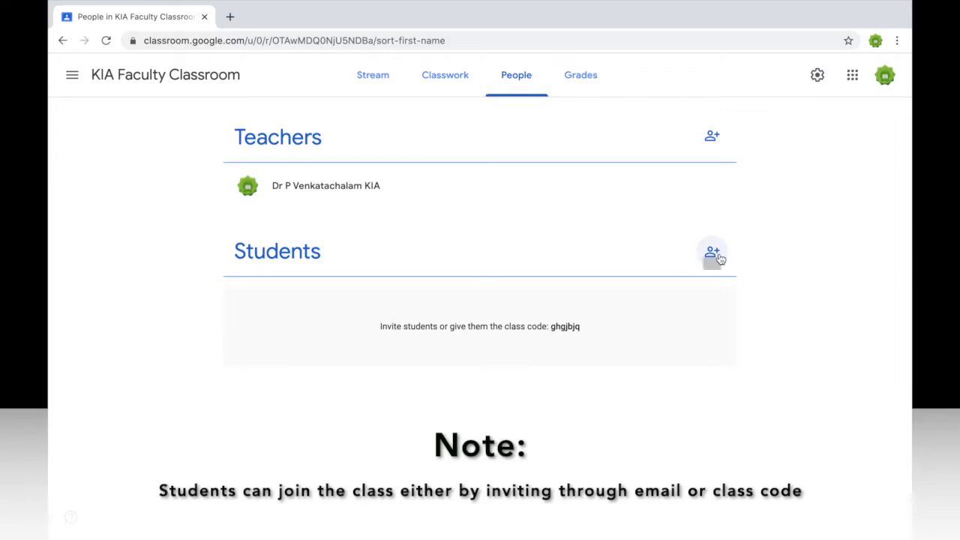
{"action": "left_click_drag", "start_coordinate": [377, 328], "coordinate": [590, 331]}
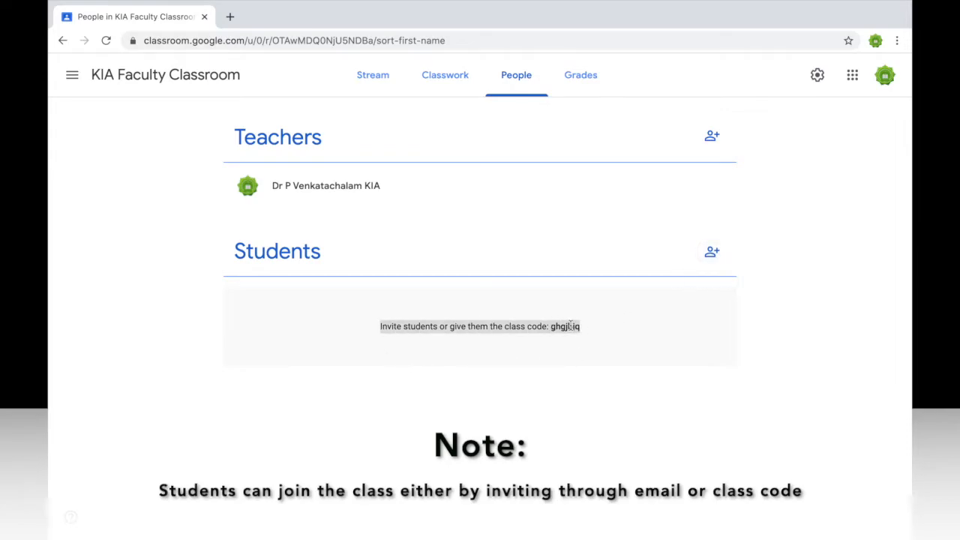
{"action": "double_click", "coordinate": [565, 326]}
Invite the student to the class by entering and picking their e-mail address.
{"action": "left_click", "coordinate": [712, 254]}
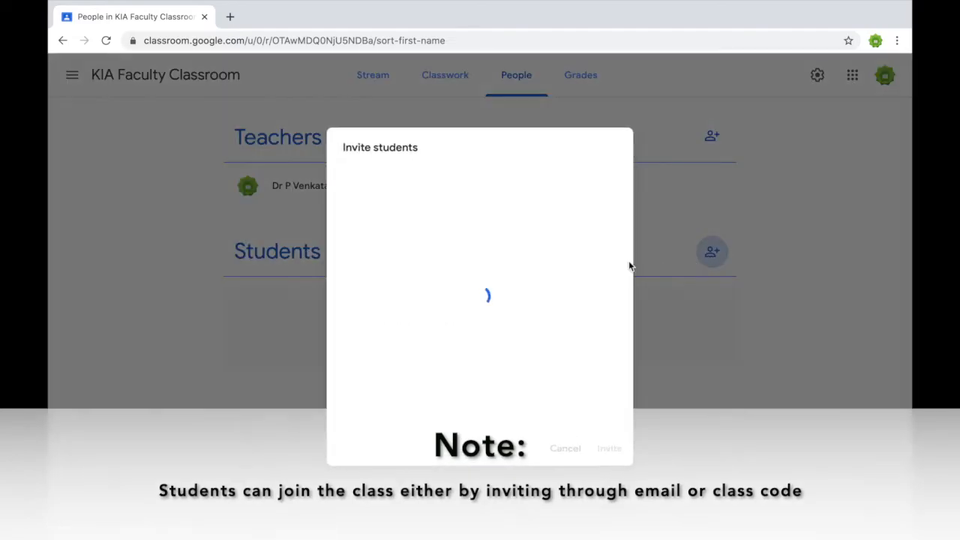
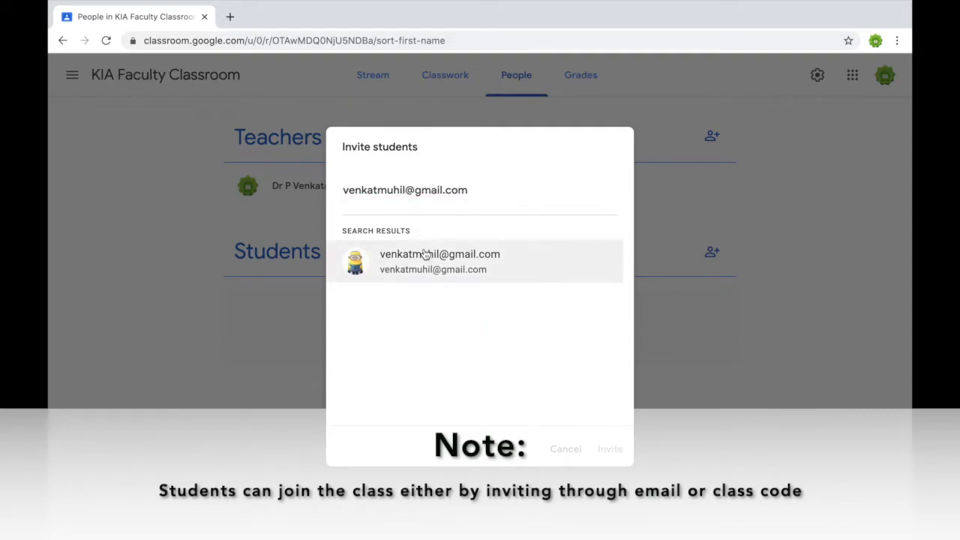
{"action": "left_click", "coordinate": [424, 255]}
{"action": "left_click", "coordinate": [609, 450]}
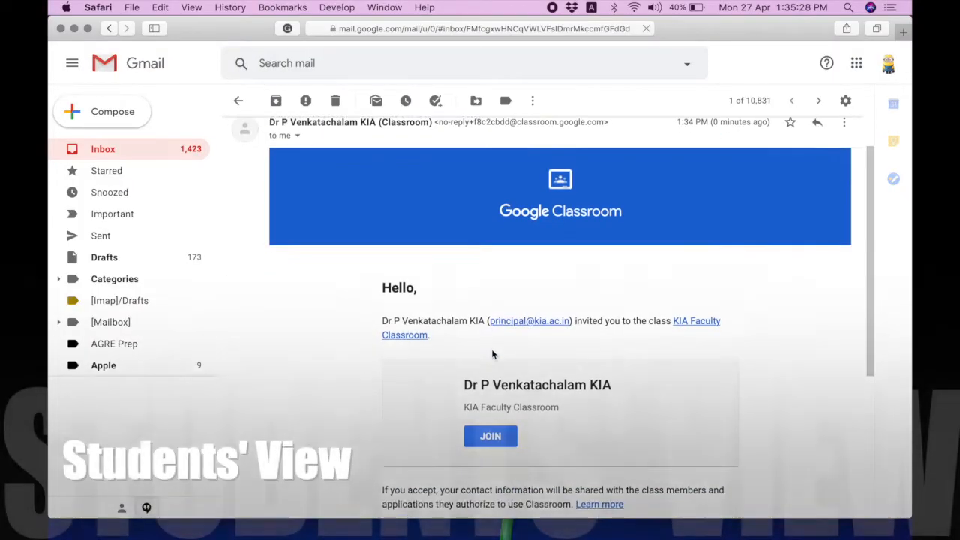
{"action": "scroll", "coordinate": [491, 349], "scroll_direction": "down", "scroll_amount": 2}
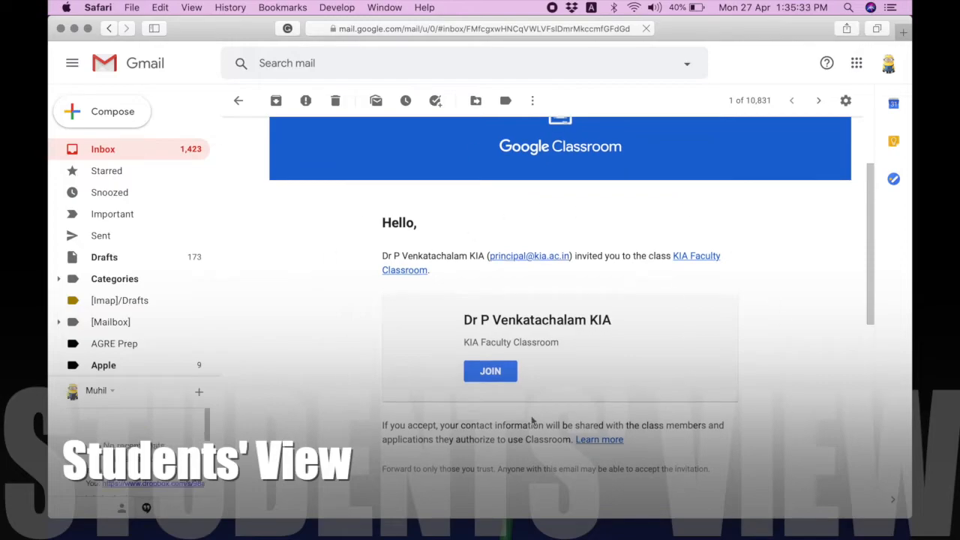
Join KIA Faculty Classroom from the invitation e-mail and confirm in the Join class dialog.
{"action": "left_click", "coordinate": [495, 376]}
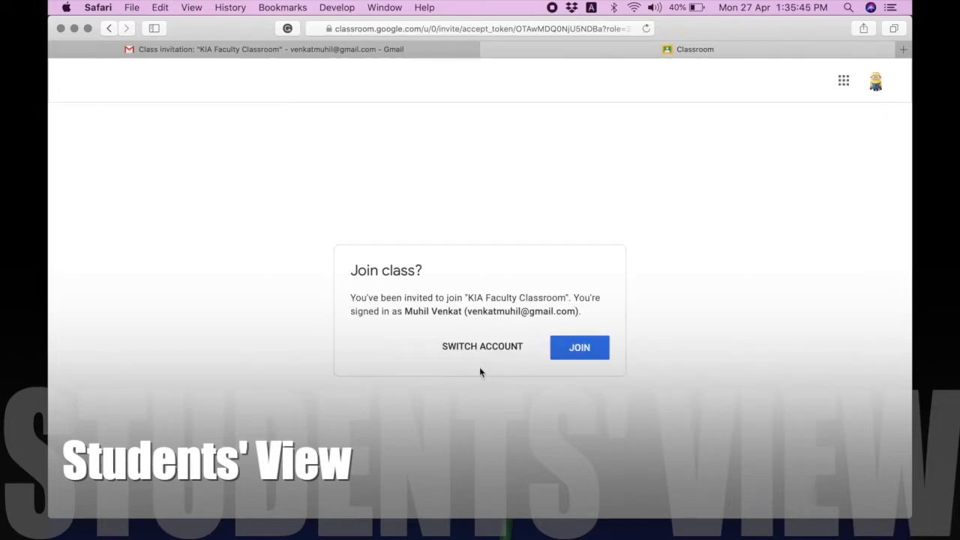
{"action": "left_click", "coordinate": [572, 350]}
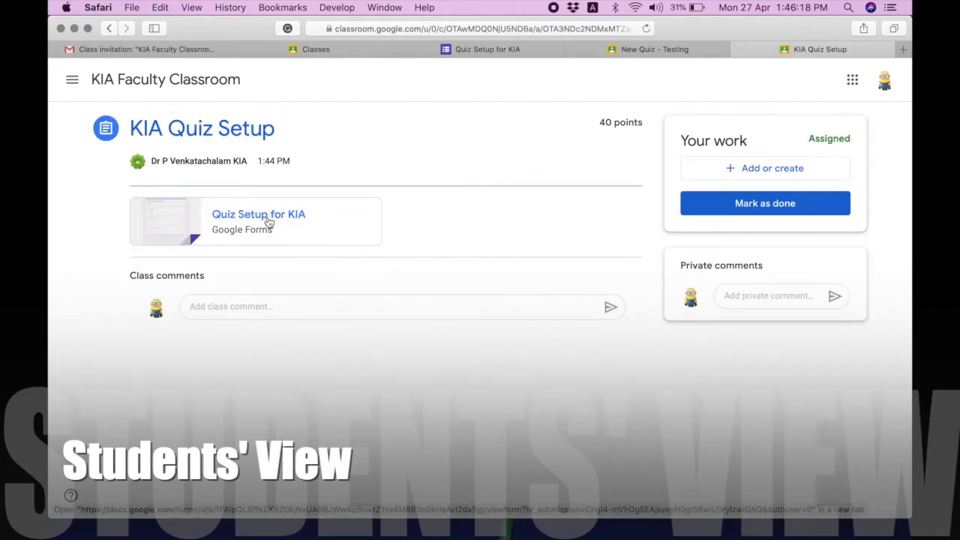
Open the Quiz Setup for KIA form and enter the student's e-mail, name and roll number.
{"action": "left_click", "coordinate": [265, 219]}
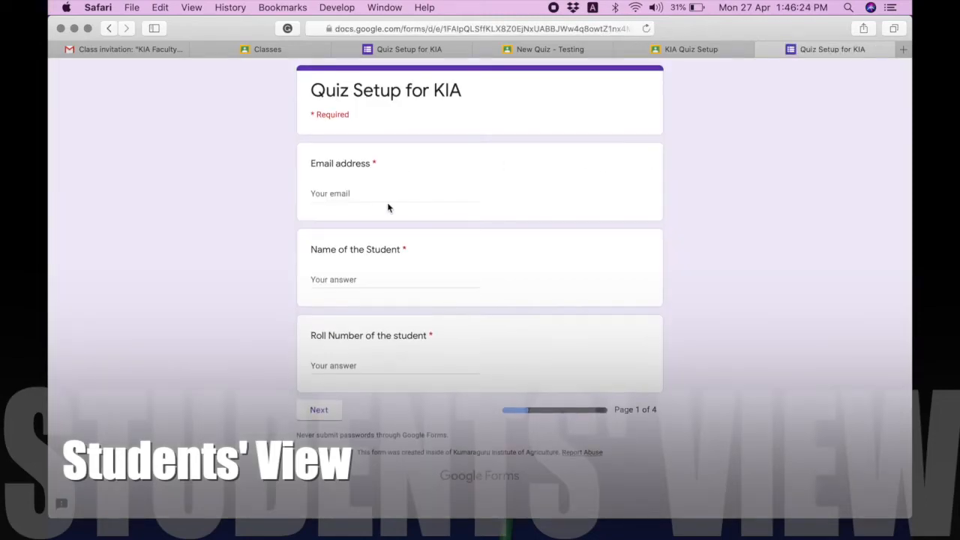
{"action": "left_click", "coordinate": [392, 190]}
{"action": "left_click", "coordinate": [354, 215]}
{"action": "left_click", "coordinate": [339, 278]}
{"action": "type", "text": "Muhil"}
{"action": "key", "text": "Tab"}
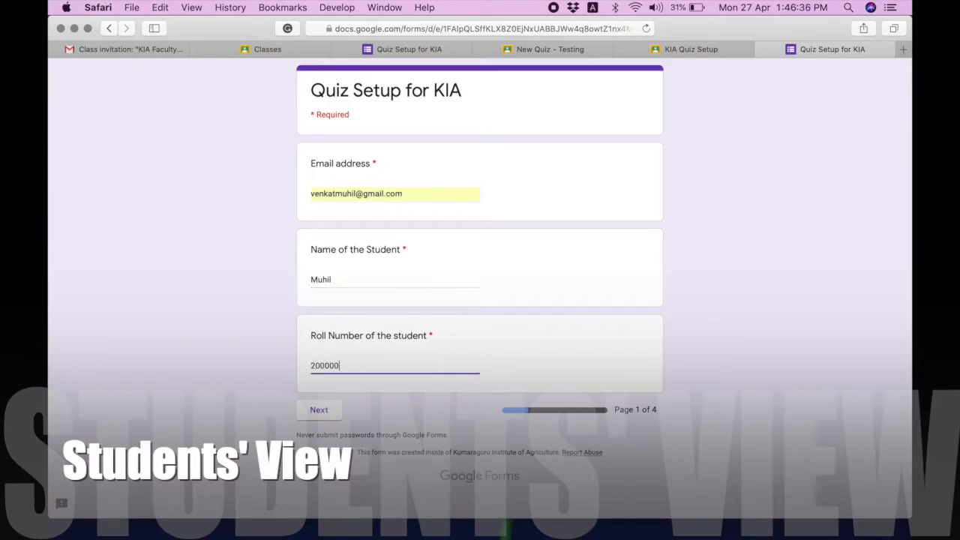
{"action": "left_click", "coordinate": [319, 409]}
Answer 'Google class room', 6, 300 and True on the quiz pages, then submit.
{"action": "left_click", "coordinate": [383, 221]}
{"action": "type", "text": "Google class"}
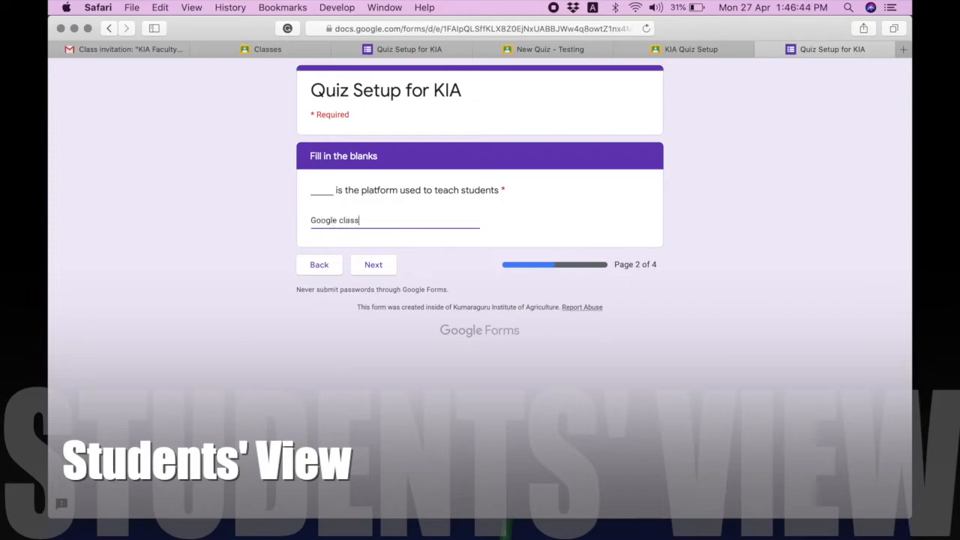
{"action": "type", "text": " room"}
{"action": "left_click", "coordinate": [373, 265]}
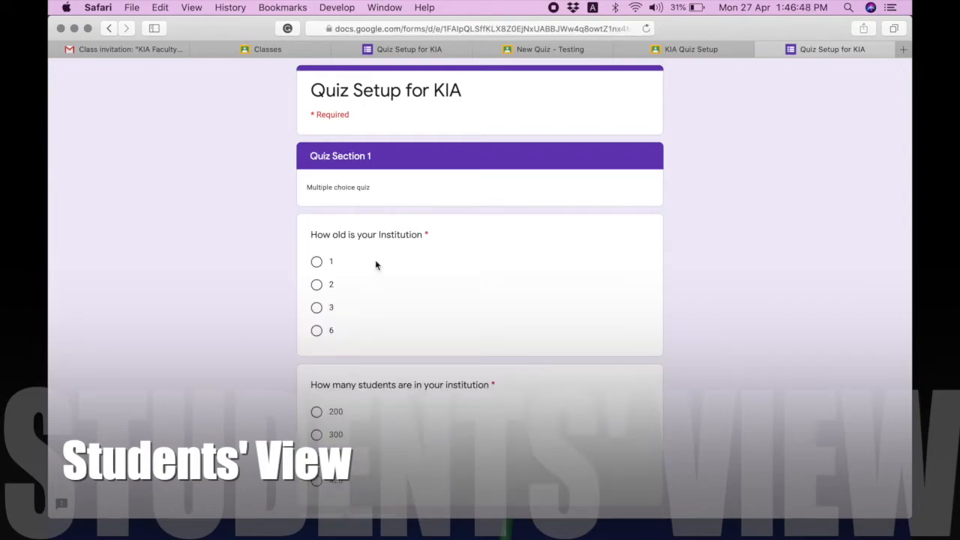
{"action": "left_click", "coordinate": [317, 331]}
{"action": "scroll", "coordinate": [315, 337], "scroll_direction": "down", "scroll_amount": 2}
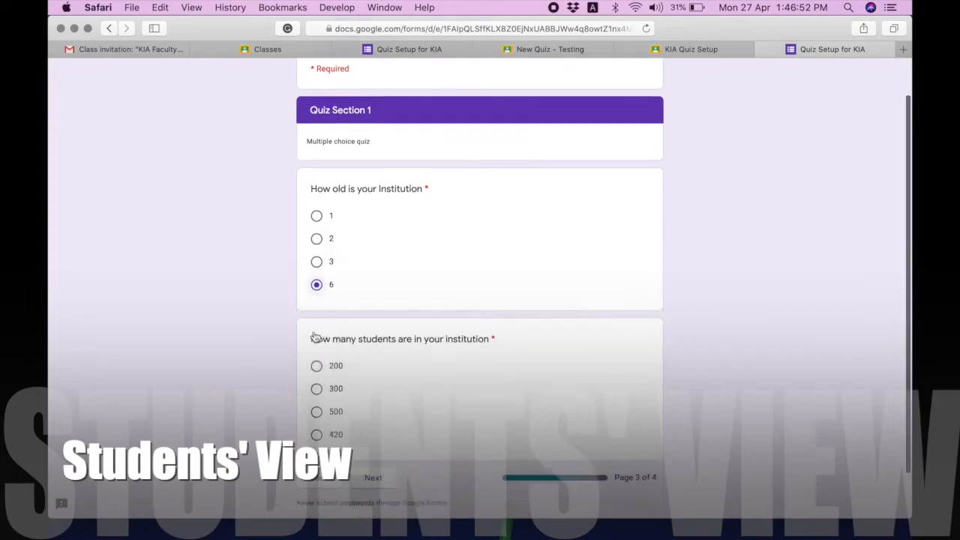
{"action": "left_click", "coordinate": [317, 364]}
{"action": "left_click", "coordinate": [373, 453]}
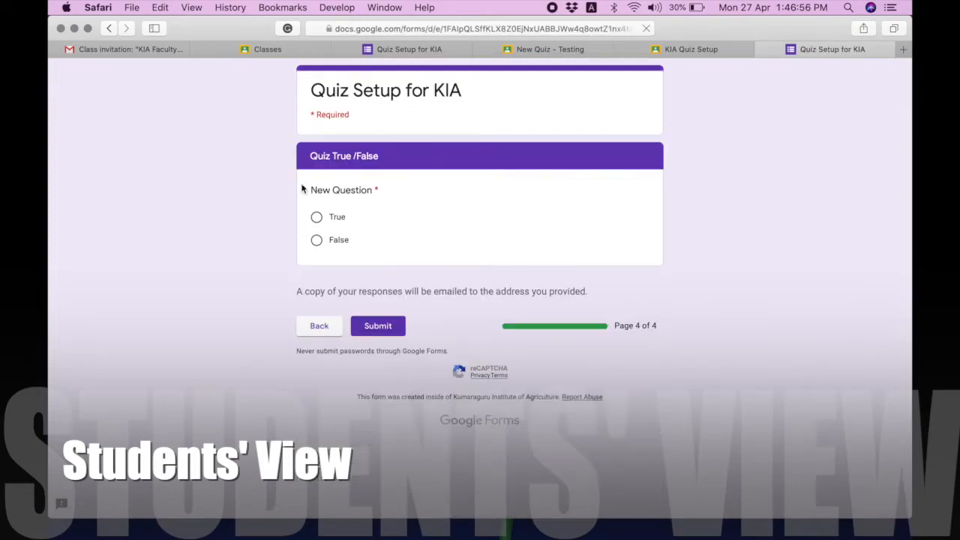
{"action": "left_click", "coordinate": [317, 217]}
{"action": "left_click", "coordinate": [377, 325]}
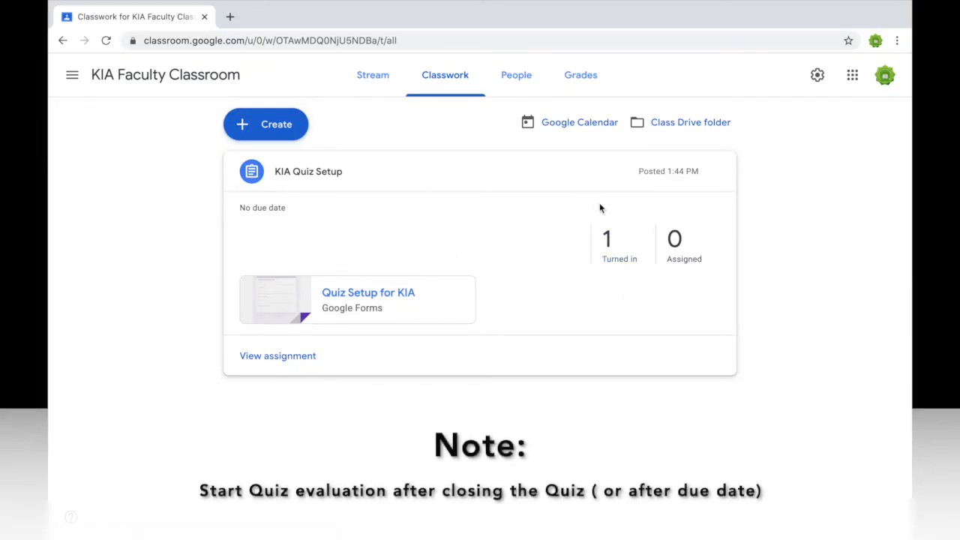
Open Quiz Setup for KIA in edit mode and review Responses: average and median 10 / 40.
{"action": "left_click", "coordinate": [403, 294]}
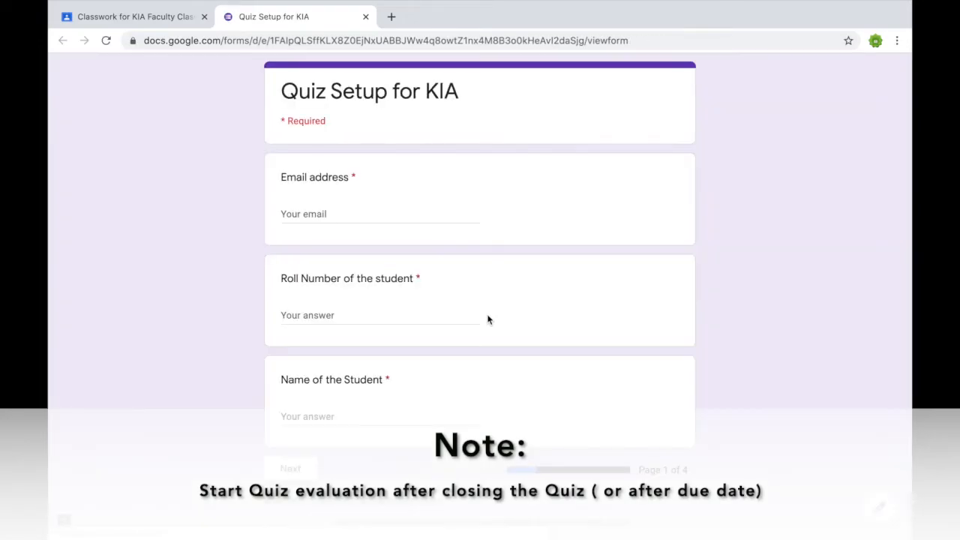
{"action": "left_click", "coordinate": [879, 508]}
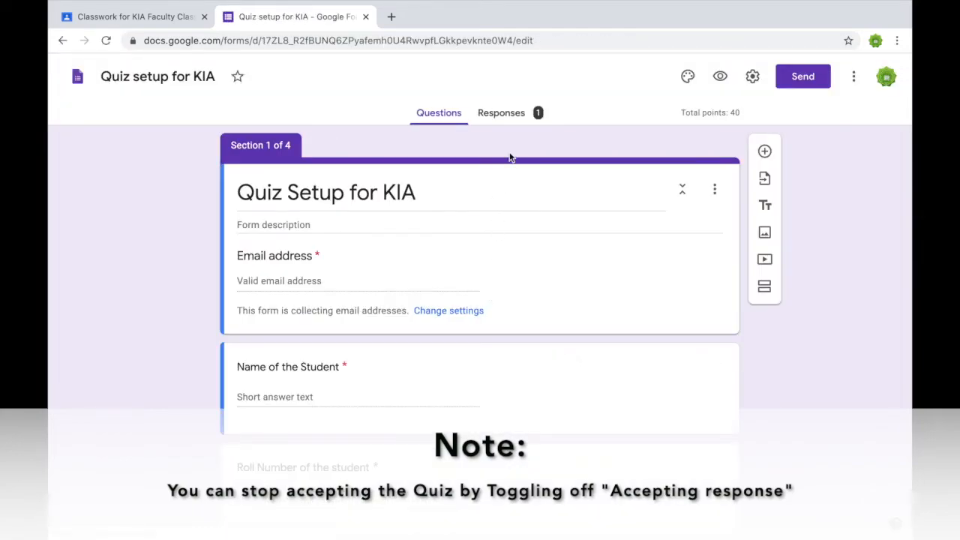
{"action": "left_click", "coordinate": [510, 120]}
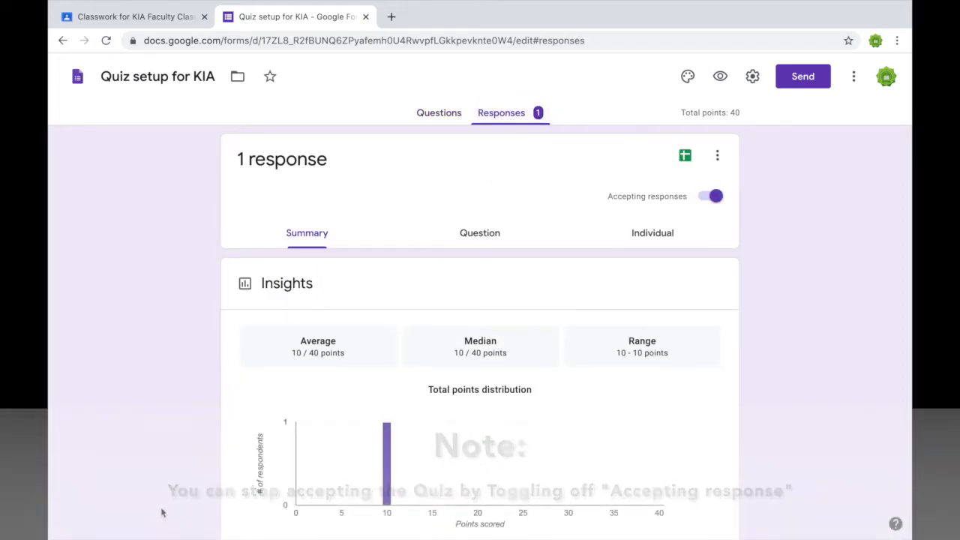
{"action": "scroll", "coordinate": [161, 510], "scroll_direction": "down", "scroll_amount": 1}
{"action": "left_click_drag", "start_coordinate": [351, 338], "coordinate": [282, 337]}
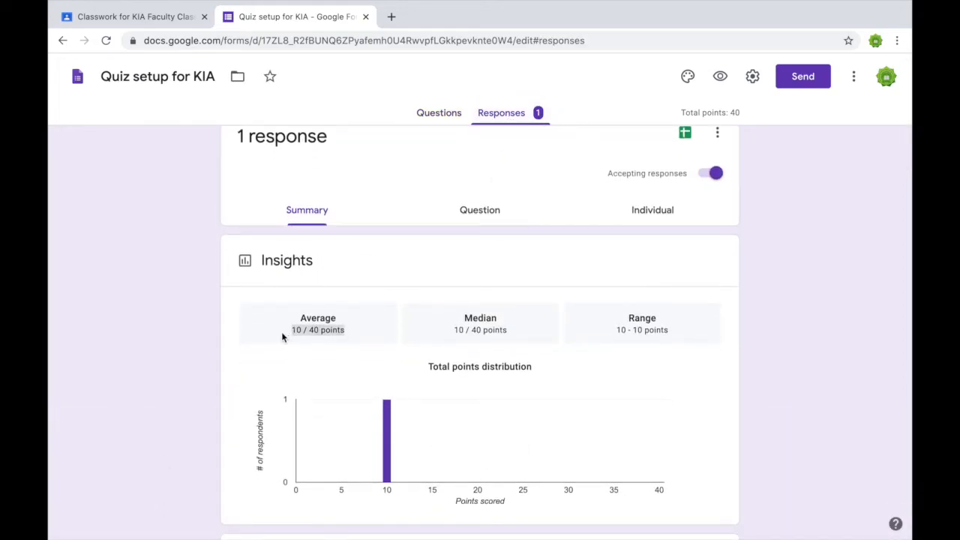
{"action": "left_click_drag", "start_coordinate": [512, 334], "coordinate": [445, 333]}
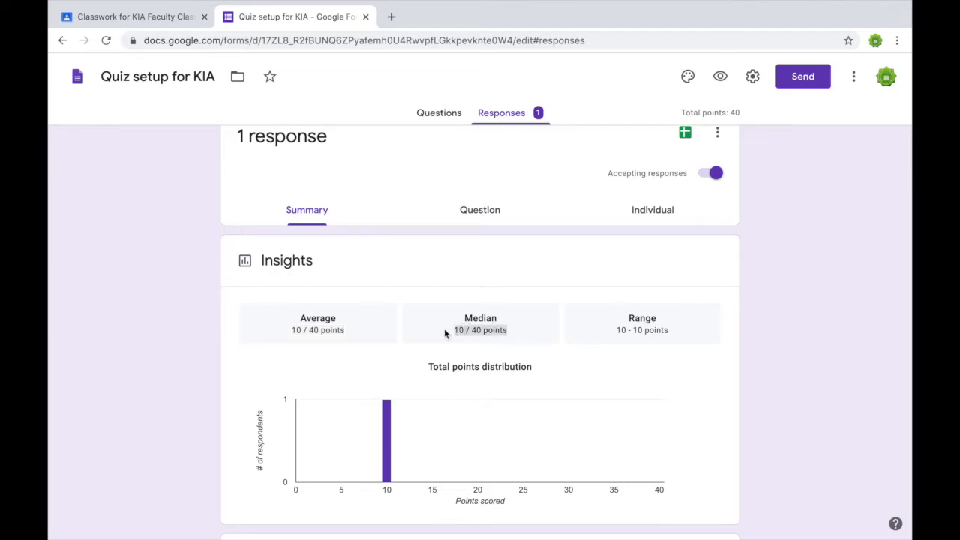
{"action": "scroll", "coordinate": [559, 362], "scroll_direction": "up", "scroll_amount": 1}
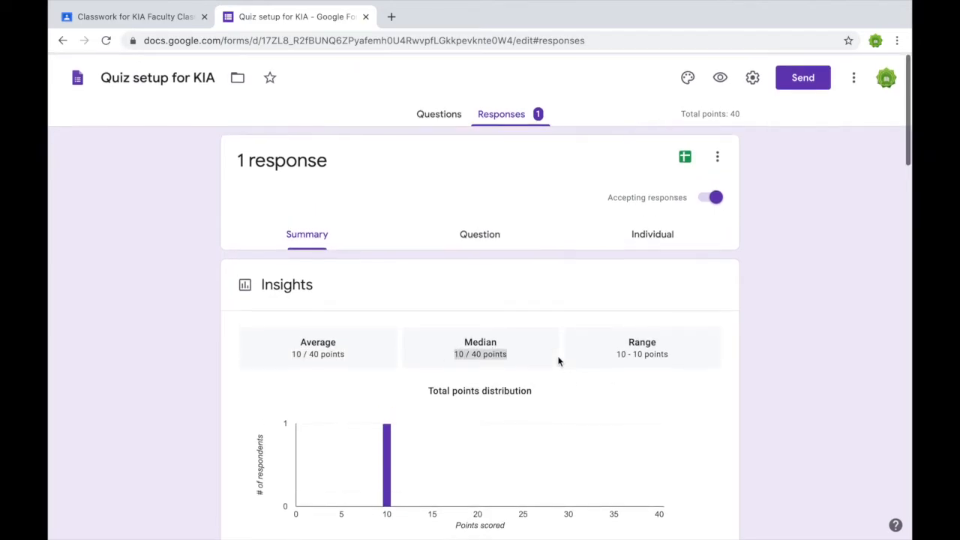
In the individual response, award the fill-in-the-blanks answer 10 points and save, totalling 20 / 40.
{"action": "left_click", "coordinate": [634, 239]}
{"action": "scroll", "coordinate": [506, 318], "scroll_direction": "down", "scroll_amount": 1}
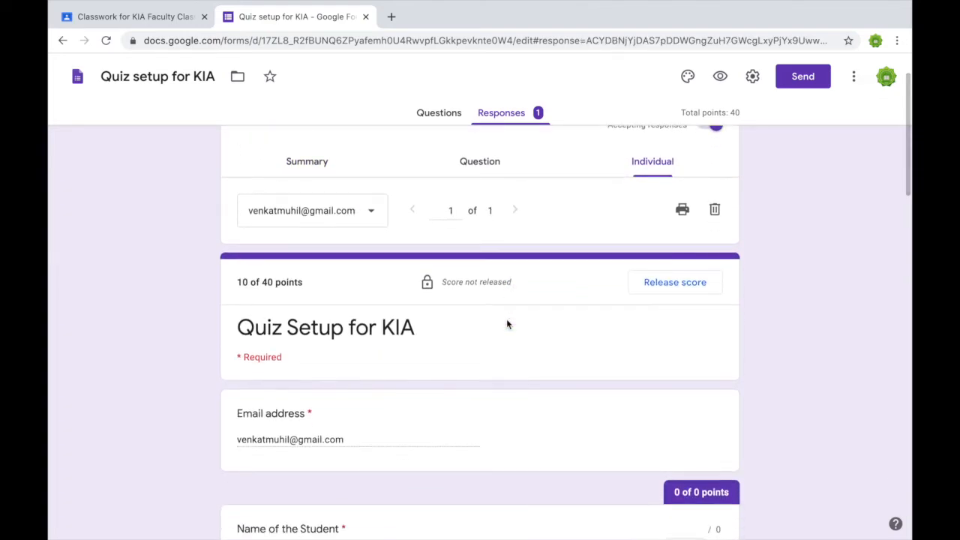
{"action": "scroll", "coordinate": [506, 325], "scroll_direction": "down", "scroll_amount": 3}
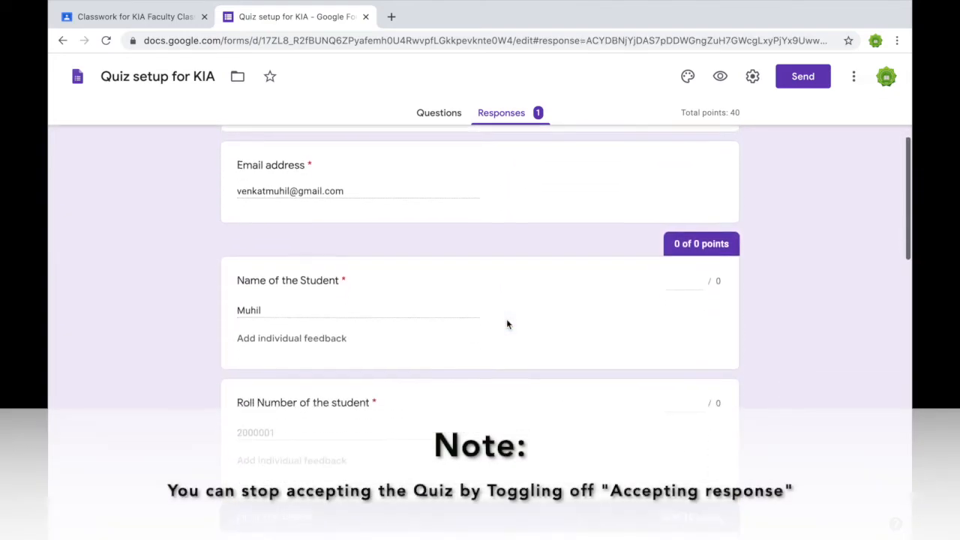
{"action": "scroll", "coordinate": [506, 324], "scroll_direction": "down", "scroll_amount": 3}
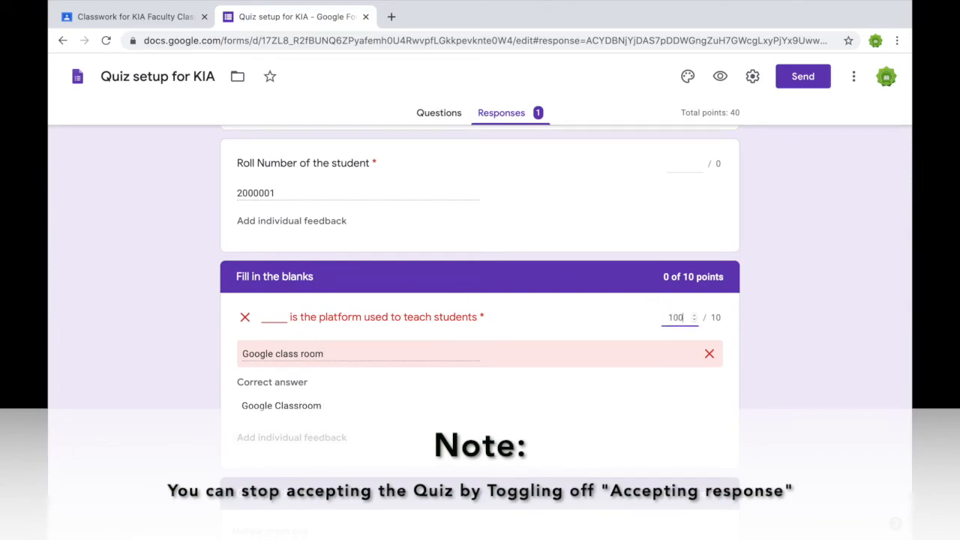
{"action": "scroll", "coordinate": [627, 389], "scroll_direction": "down", "scroll_amount": 5}
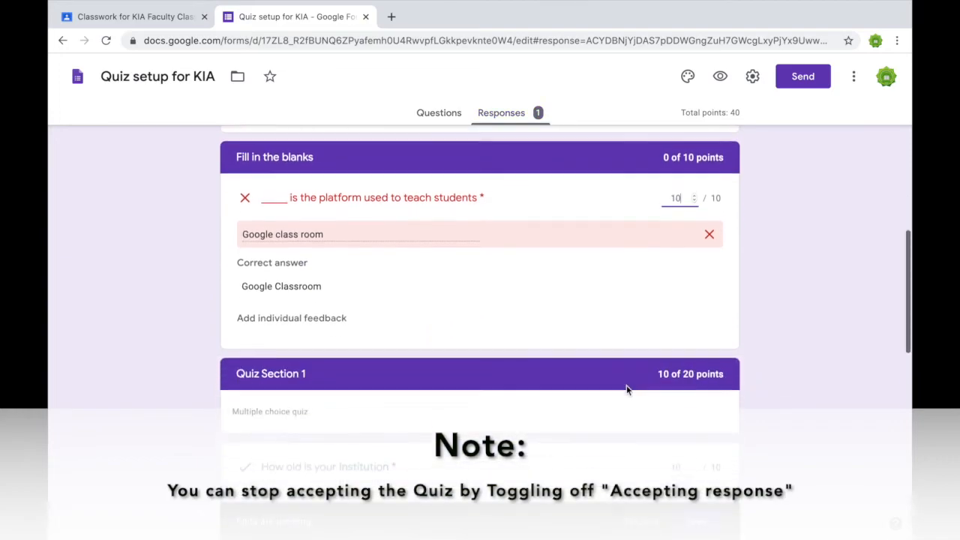
{"action": "scroll", "coordinate": [627, 391], "scroll_direction": "down", "scroll_amount": 5}
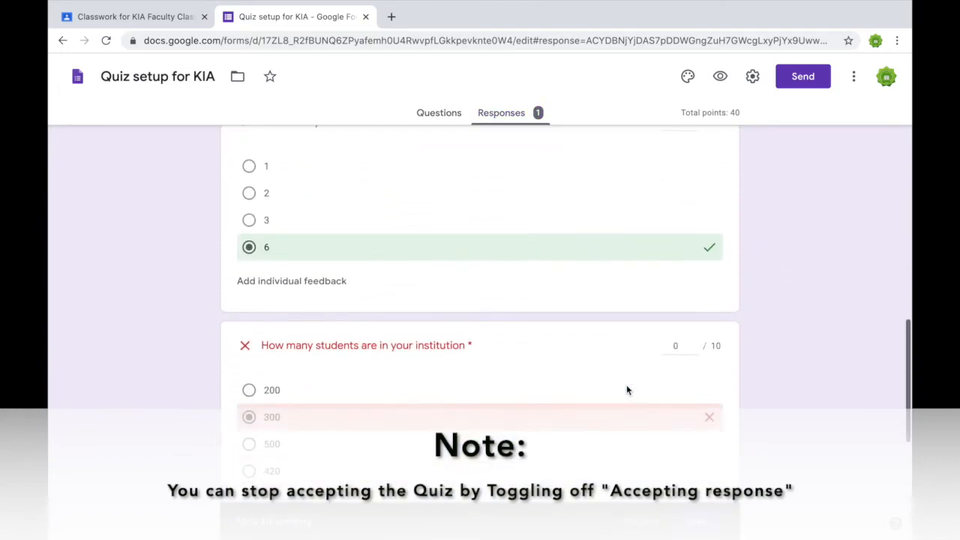
{"action": "scroll", "coordinate": [628, 390], "scroll_direction": "down", "scroll_amount": 1}
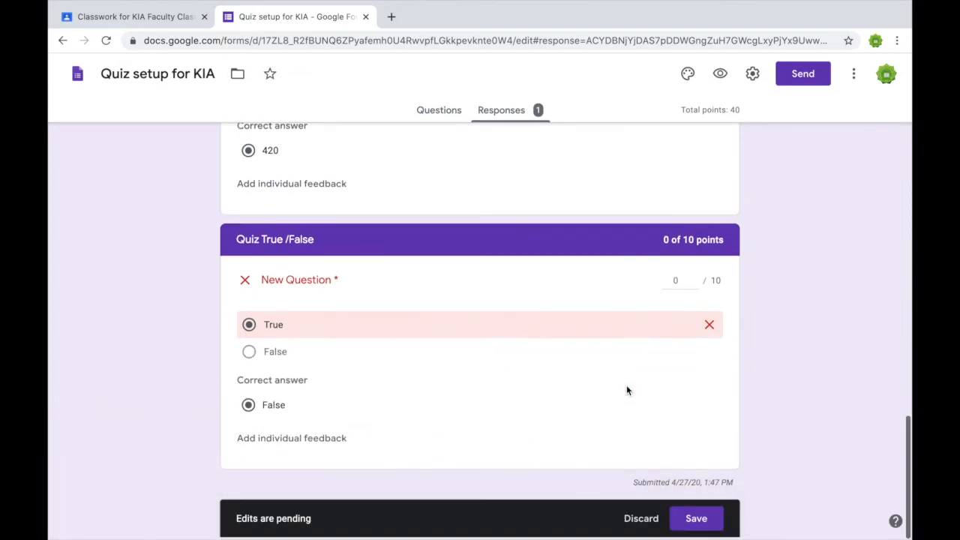
{"action": "left_click", "coordinate": [694, 523]}
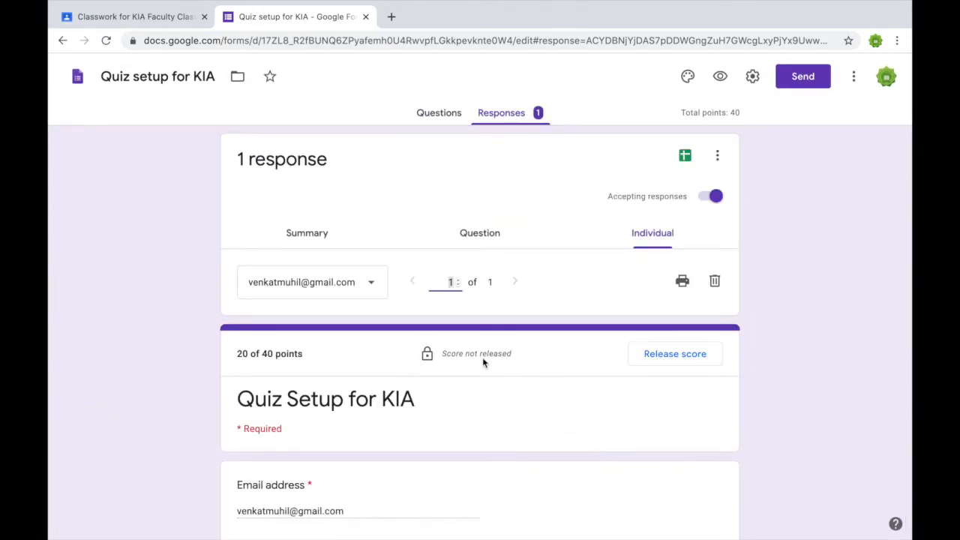
{"action": "left_click_drag", "start_coordinate": [442, 354], "coordinate": [525, 362]}
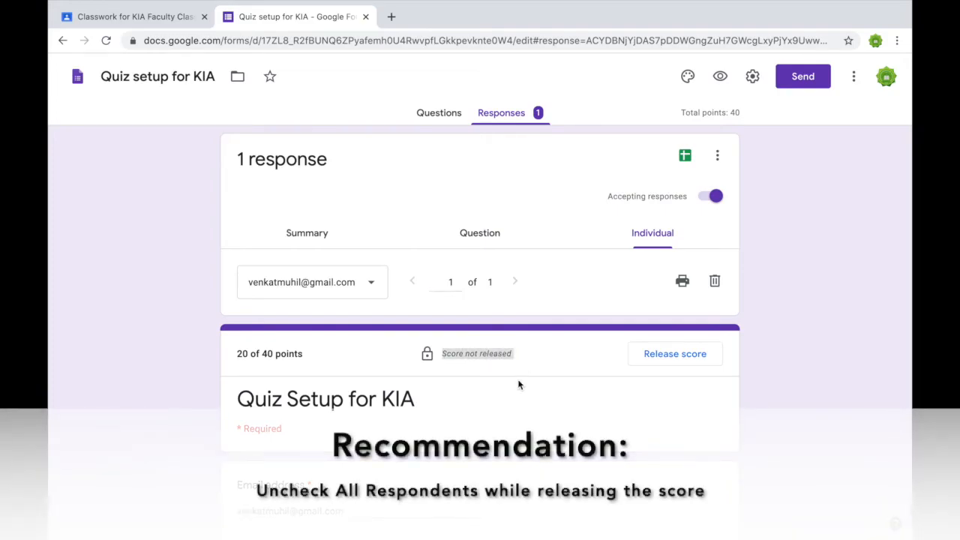
Release the 20 / 40 score with an e-mail, then expand KIA Quiz Setup on Classwork.
{"action": "left_click", "coordinate": [521, 379]}
{"action": "left_click", "coordinate": [658, 355]}
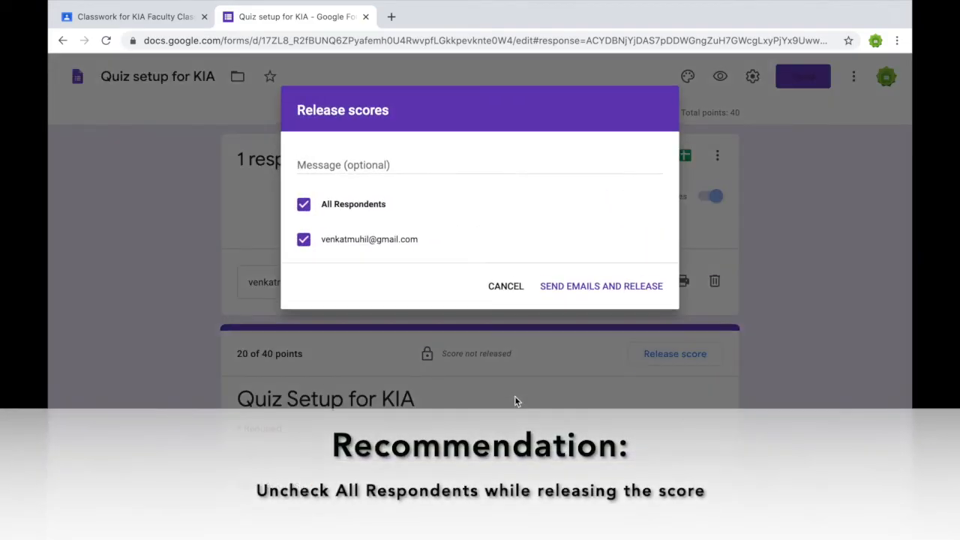
{"action": "left_click", "coordinate": [597, 291]}
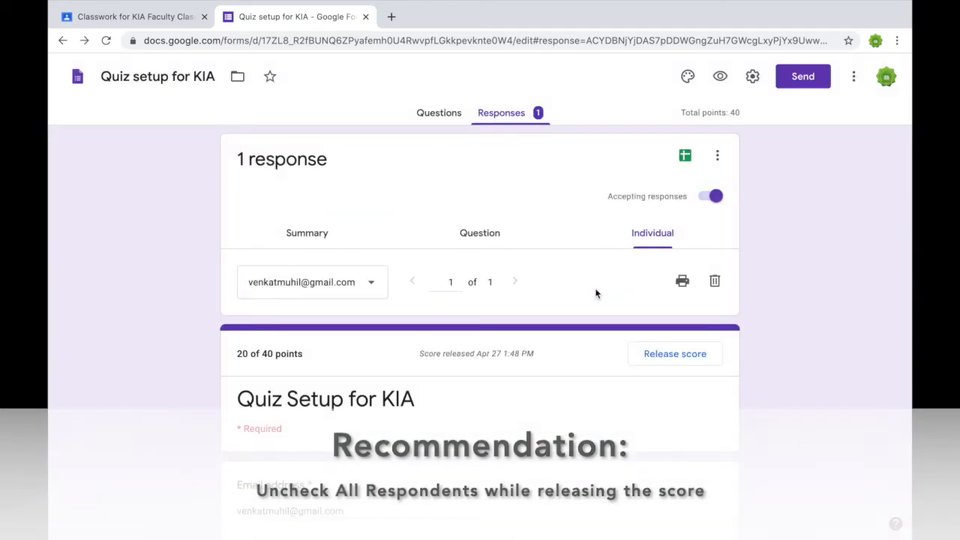
{"action": "left_click", "coordinate": [163, 23]}
{"action": "left_click", "coordinate": [299, 167]}
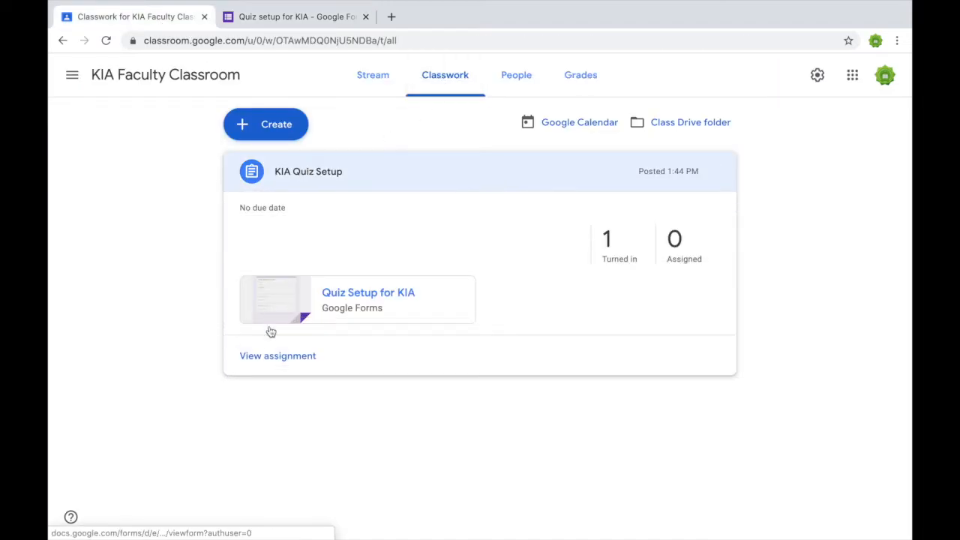
Import the quiz grade of 20 into KIA Quiz Setup and return it to the turned-in student.
{"action": "left_click", "coordinate": [271, 357]}
{"action": "left_click", "coordinate": [510, 79]}
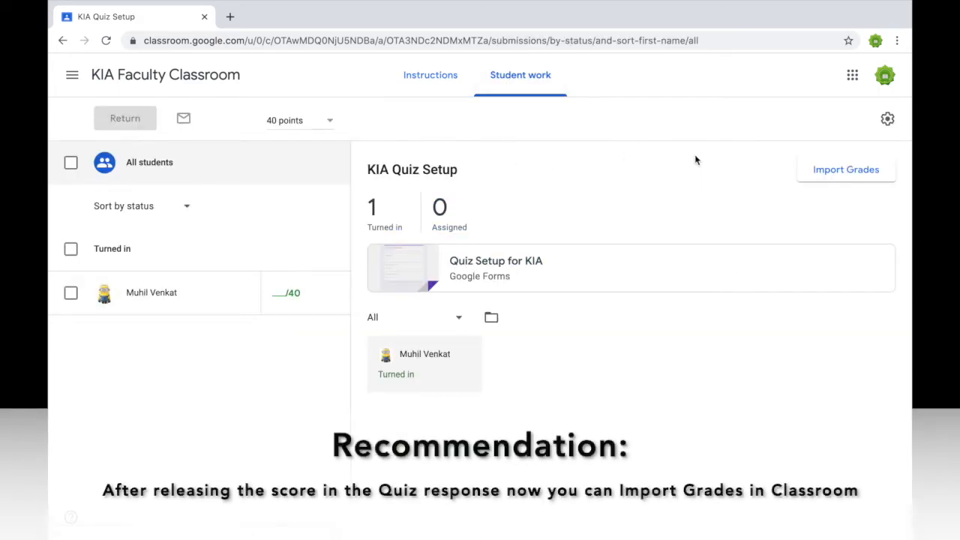
{"action": "left_click", "coordinate": [853, 171]}
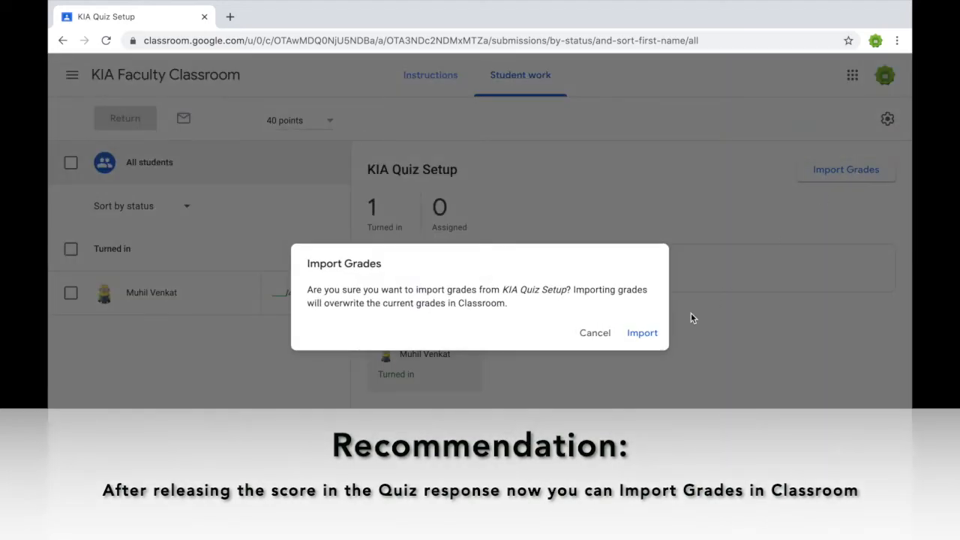
{"action": "left_click", "coordinate": [637, 339]}
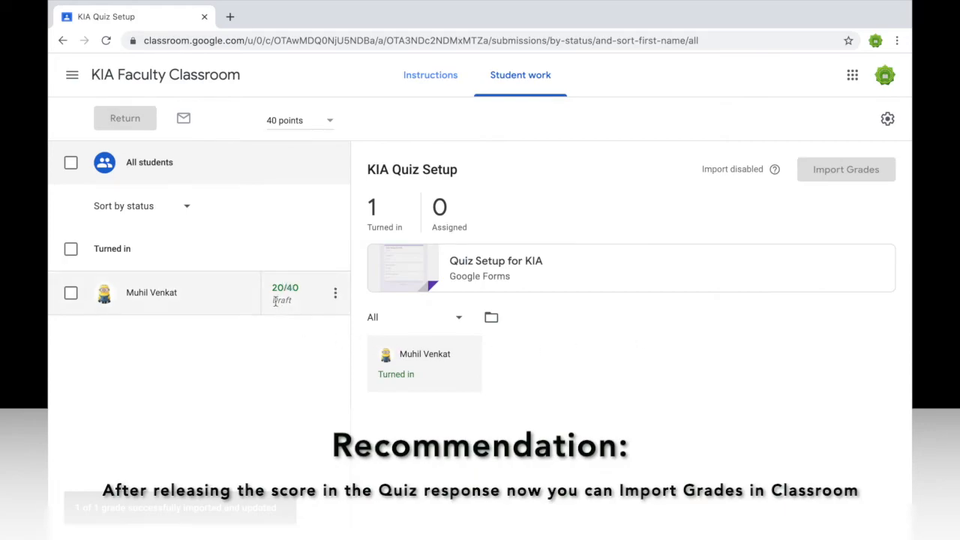
{"action": "left_click", "coordinate": [70, 249]}
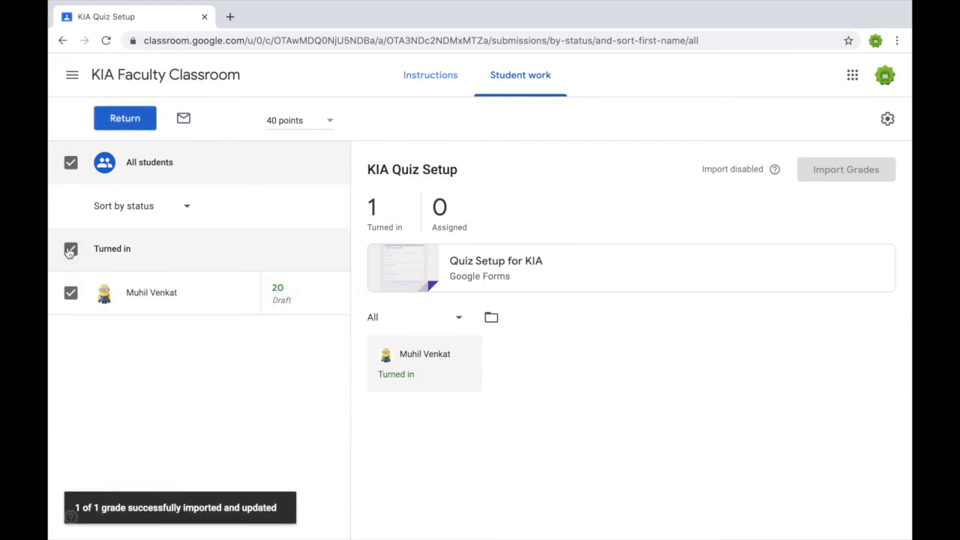
{"action": "left_click", "coordinate": [124, 122]}
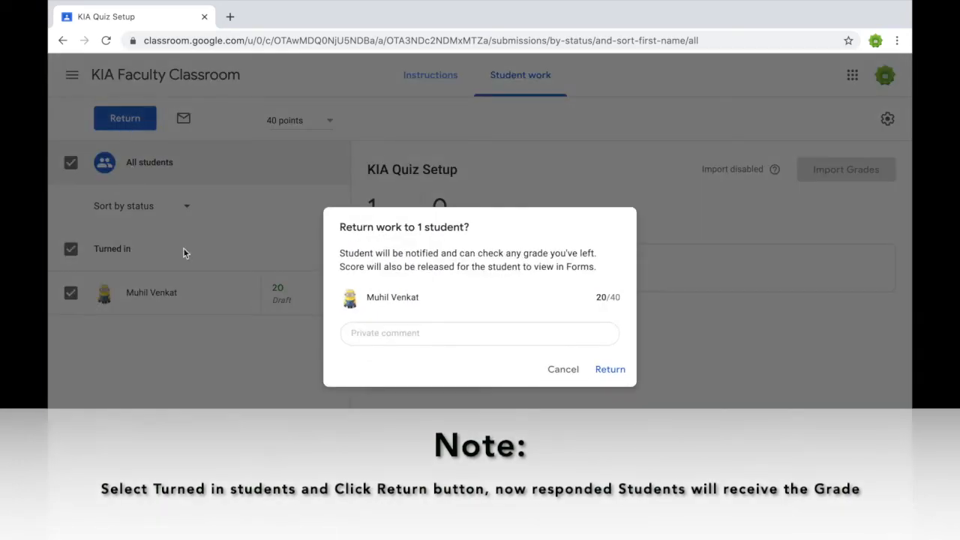
{"action": "left_click", "coordinate": [611, 369]}
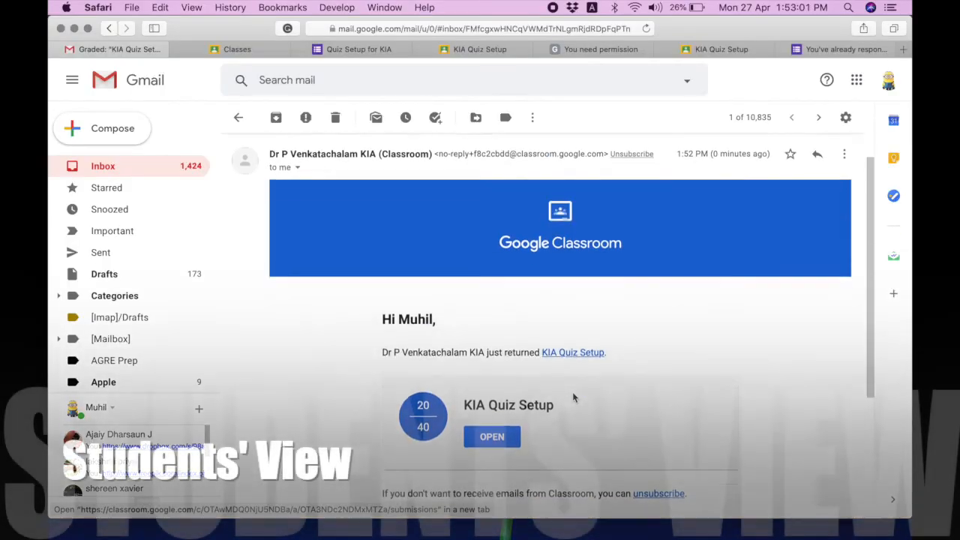
Open the returned KIA Quiz Setup showing 20/40 Graded, then open its Quiz Setup for KIA form.
{"action": "scroll", "coordinate": [573, 392], "scroll_direction": "down", "scroll_amount": 2}
{"action": "left_click", "coordinate": [492, 391]}
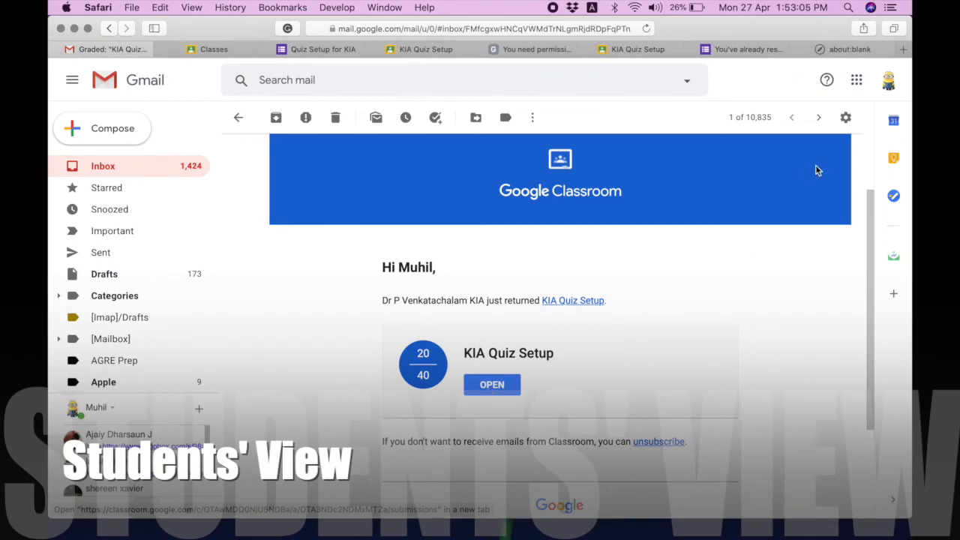
{"action": "left_click", "coordinate": [835, 50]}
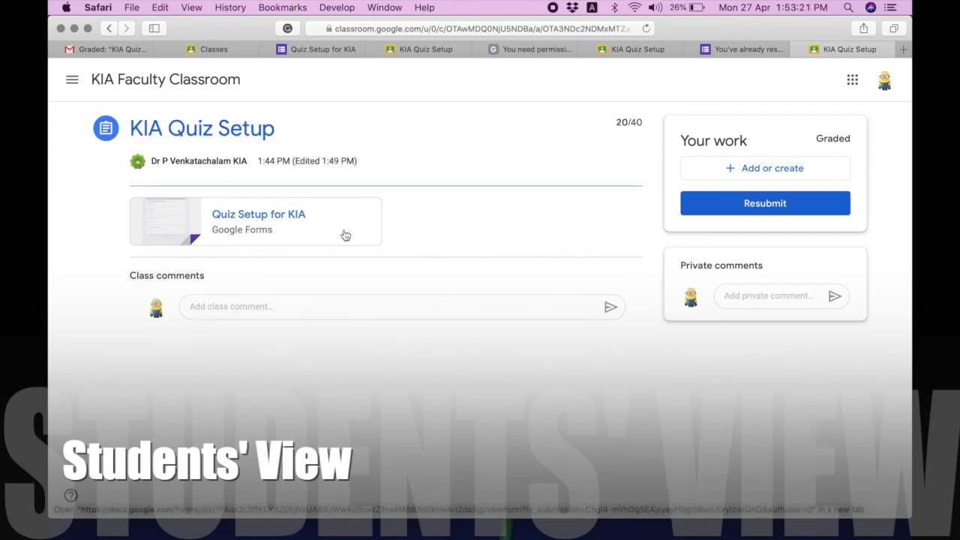
{"action": "left_click", "coordinate": [345, 236]}
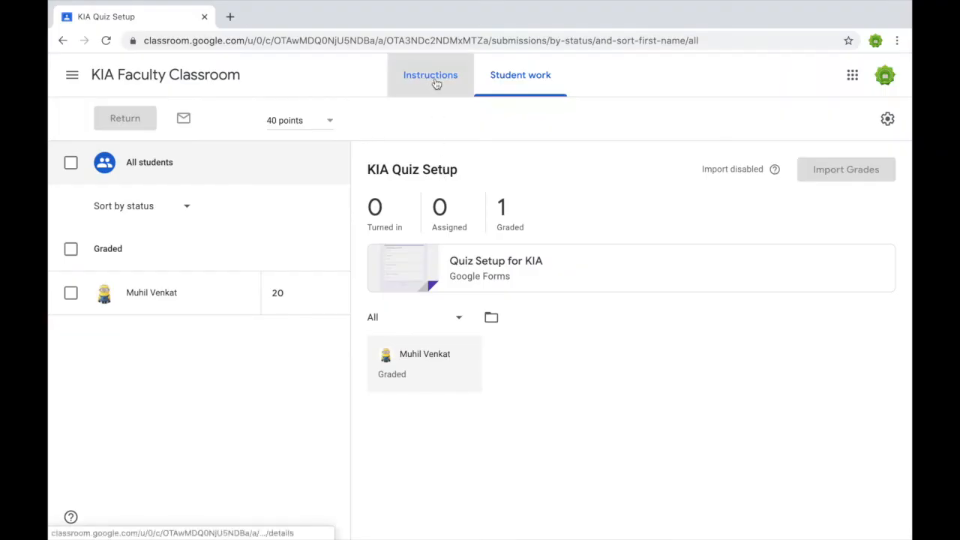
Open the attached 'Quiz Setup for KIA' form from the assignment in edit mode.
{"action": "left_click", "coordinate": [435, 78]}
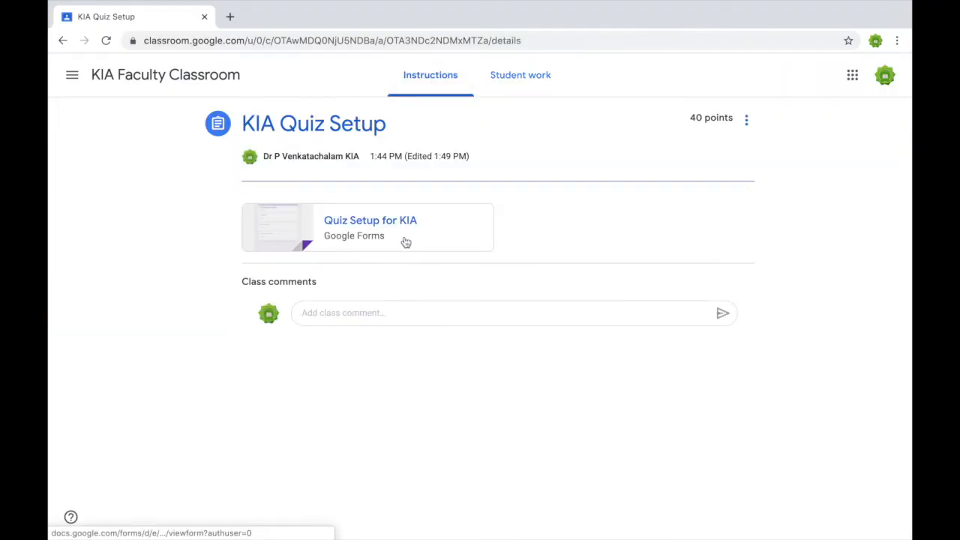
{"action": "left_click", "coordinate": [389, 229]}
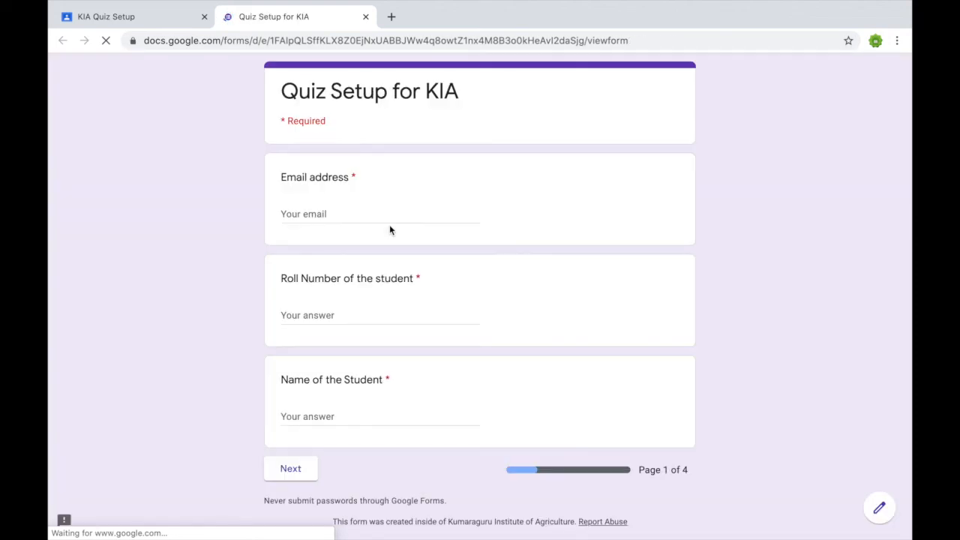
{"action": "left_click", "coordinate": [880, 508]}
Link the quiz's responses to a newly created Google Sheets spreadsheet.
{"action": "left_click", "coordinate": [525, 118]}
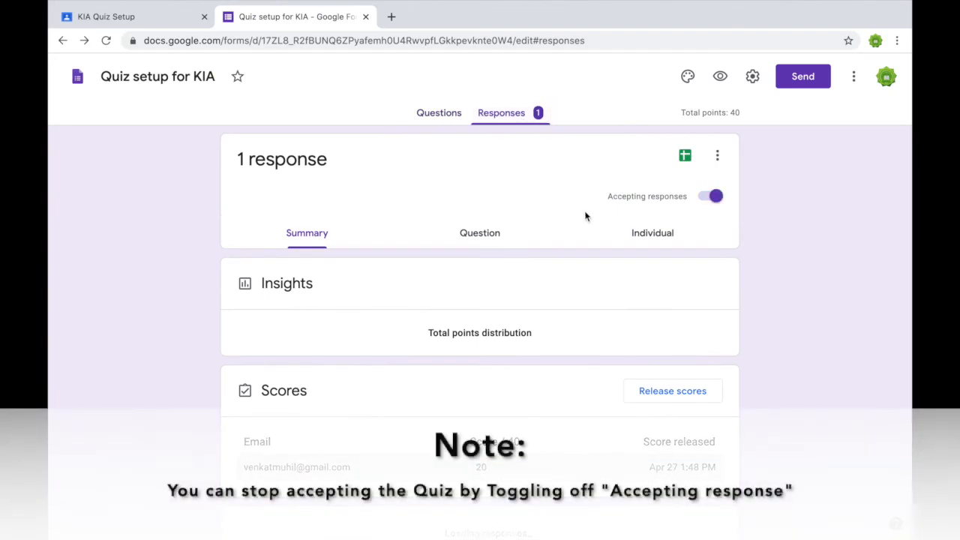
{"action": "left_click", "coordinate": [685, 156]}
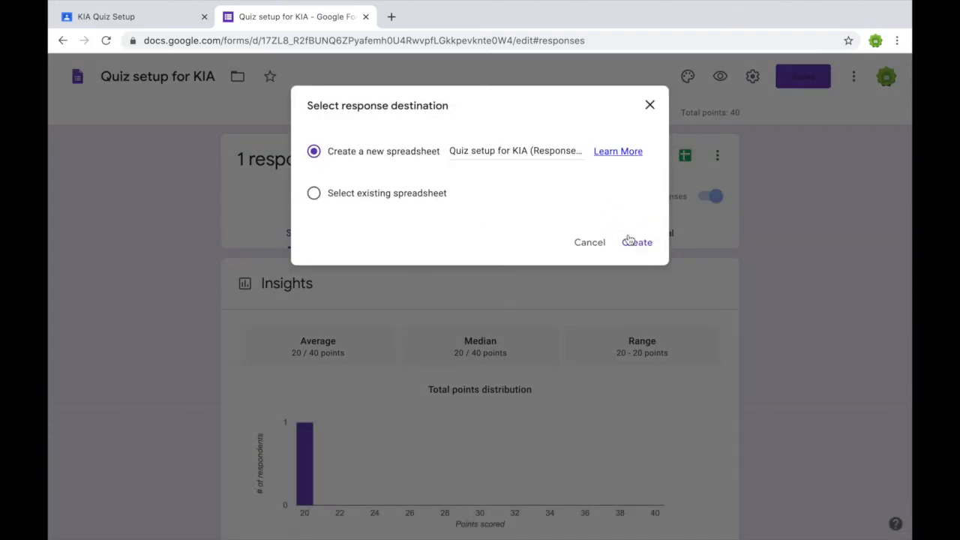
{"action": "left_click", "coordinate": [631, 242]}
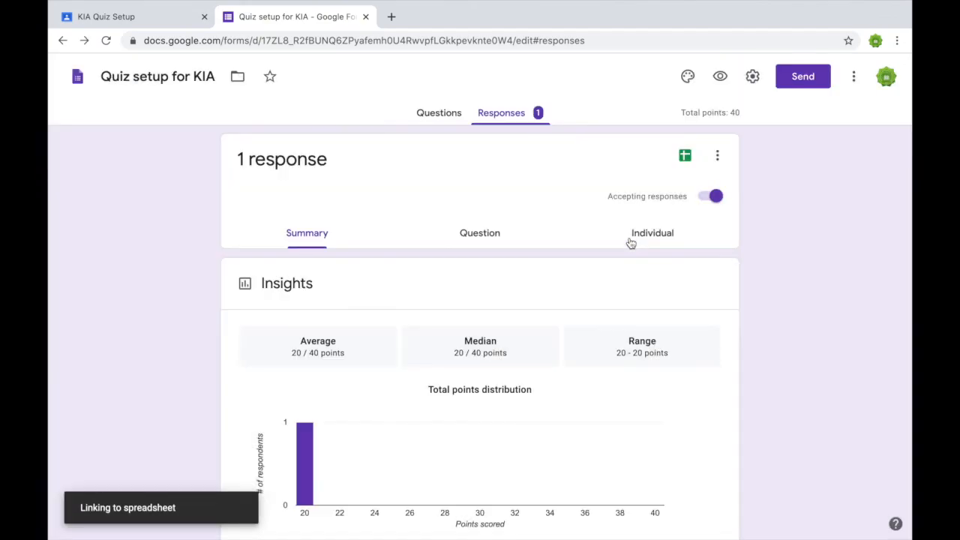